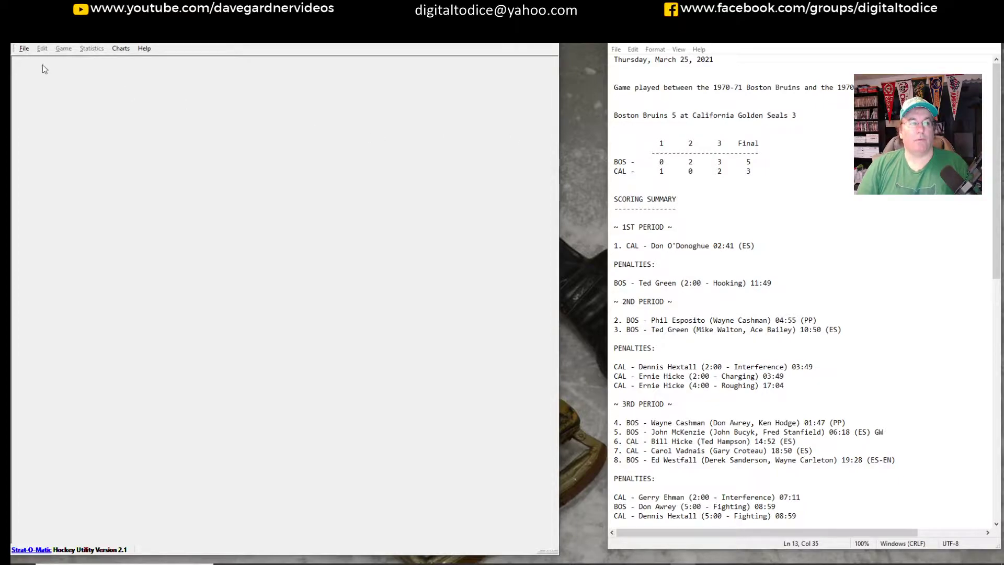
Step: Open the 1970-1971 NHL Replay league file
left_click(42, 76)
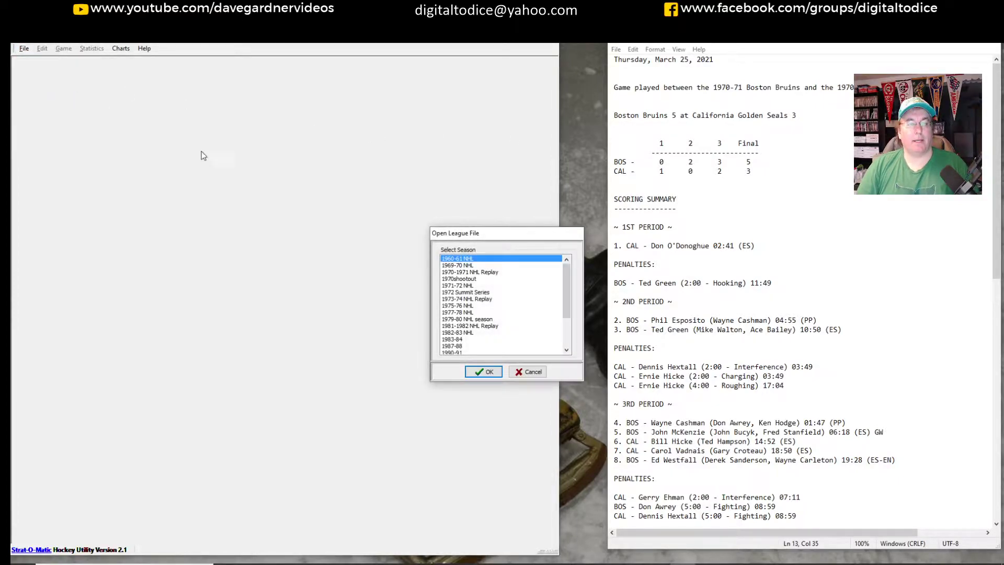
left_click(467, 279)
left_click(484, 372)
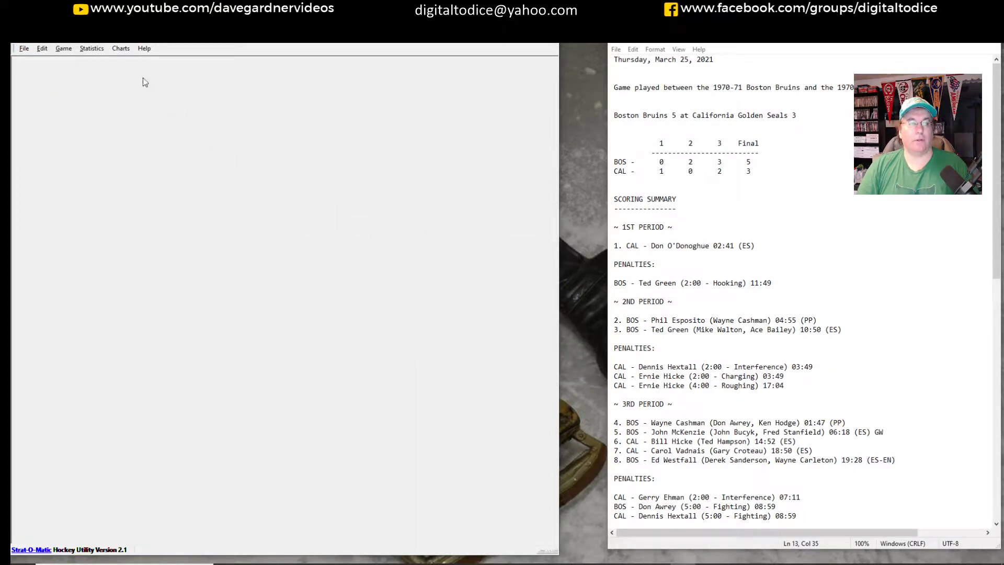
Step: Review the league and division standings, and close the report
left_click(92, 48)
left_click(130, 123)
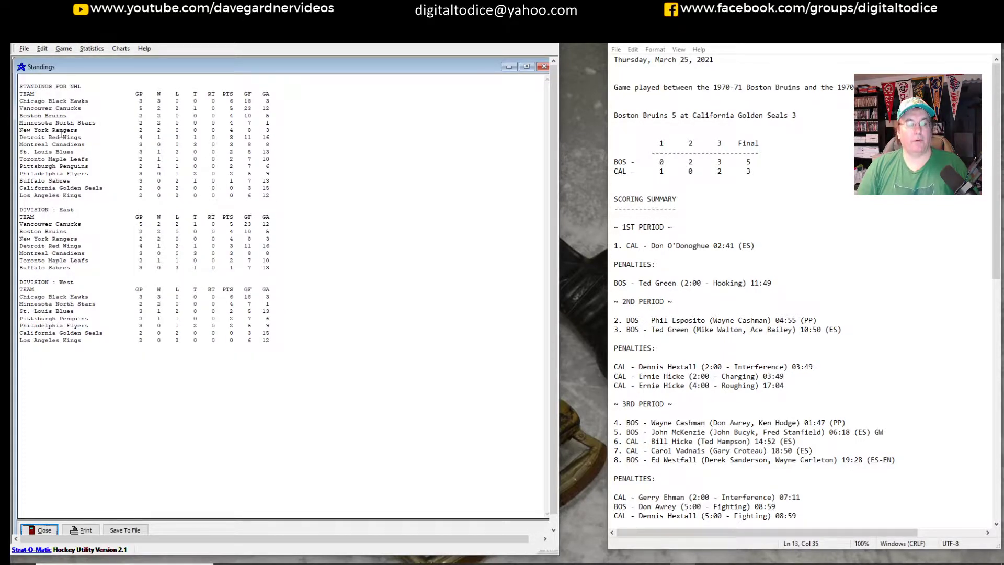
left_click(40, 530)
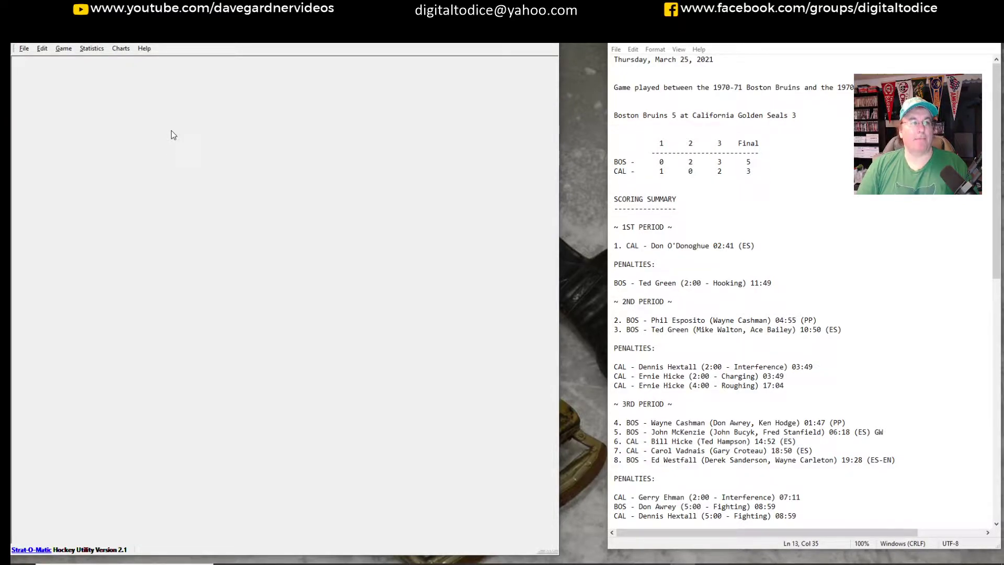
Step: Start entering the 10/16/1970 game between the visiting Boston Bruins and the home California Golden Seals
left_click(64, 48)
left_click(83, 72)
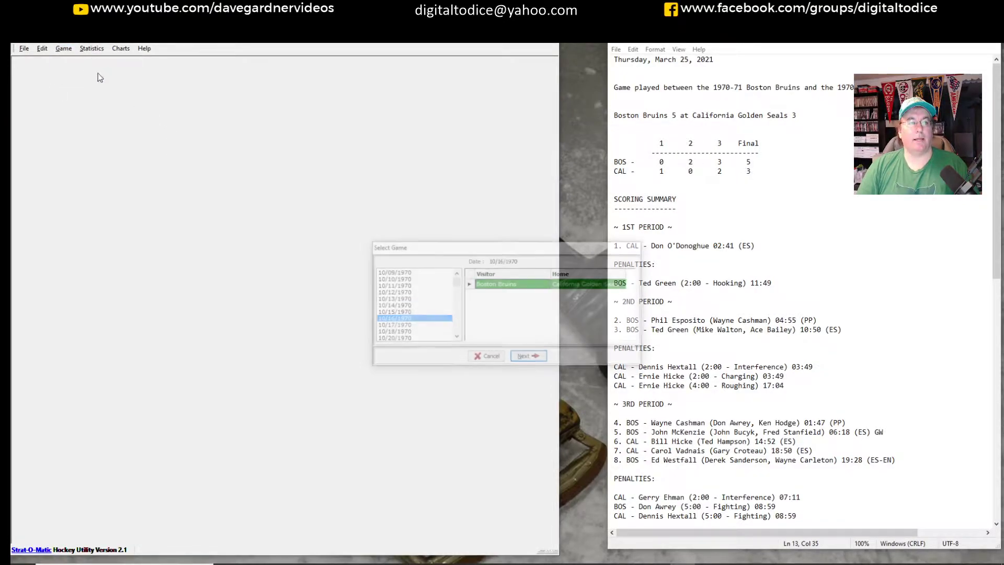
left_click_drag(518, 252, 387, 243)
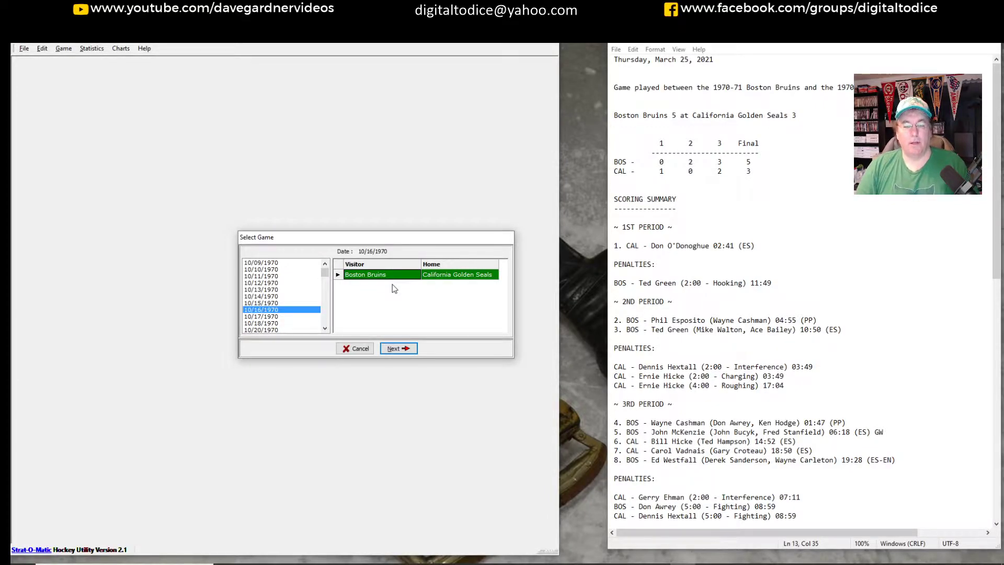
left_click(408, 348)
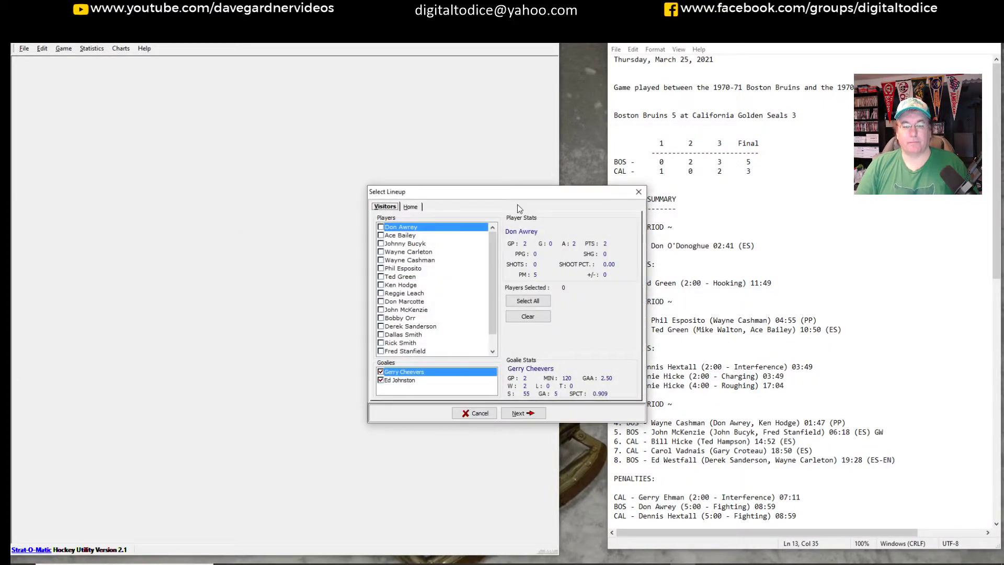
Step: Include every available player in both the visiting and home lineups
left_click_drag(515, 199, 394, 182)
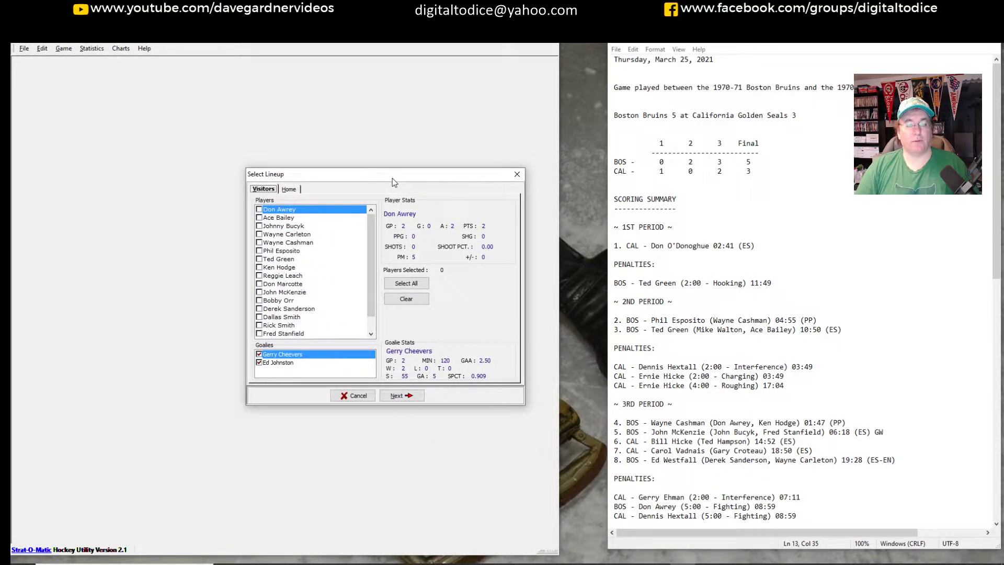
left_click(407, 284)
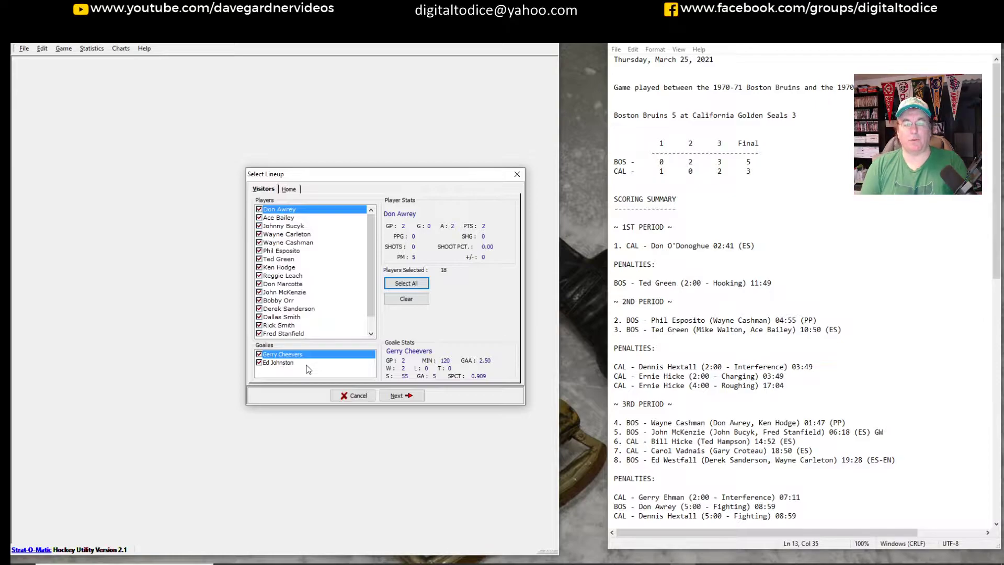
left_click(289, 189)
left_click(408, 284)
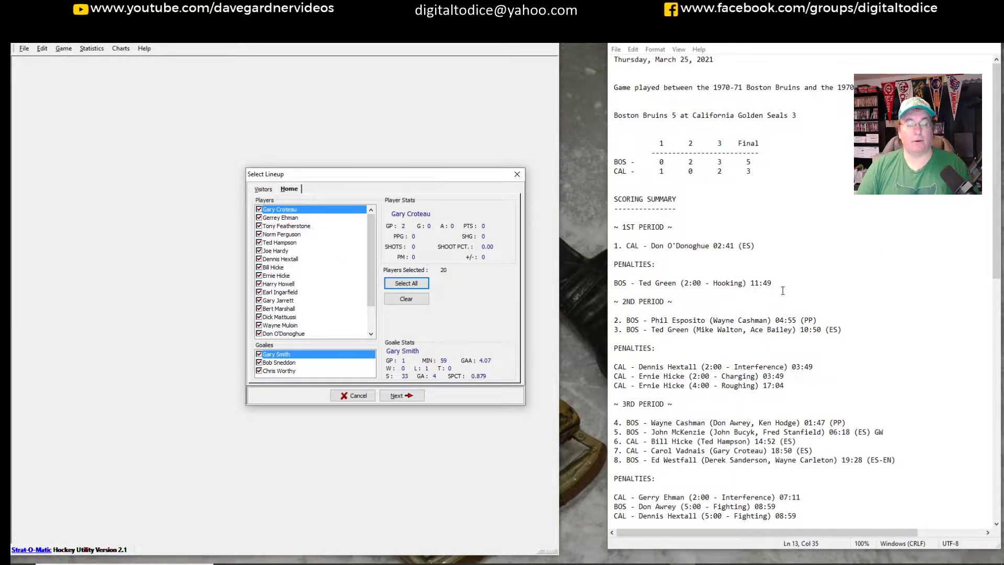
Step: Check the box score, exclude goalie Chris Worthy and skaters Harry Howell and Doug Roberts from the home lineup, and confirm the lineups
left_click_drag(997, 253, 997, 393)
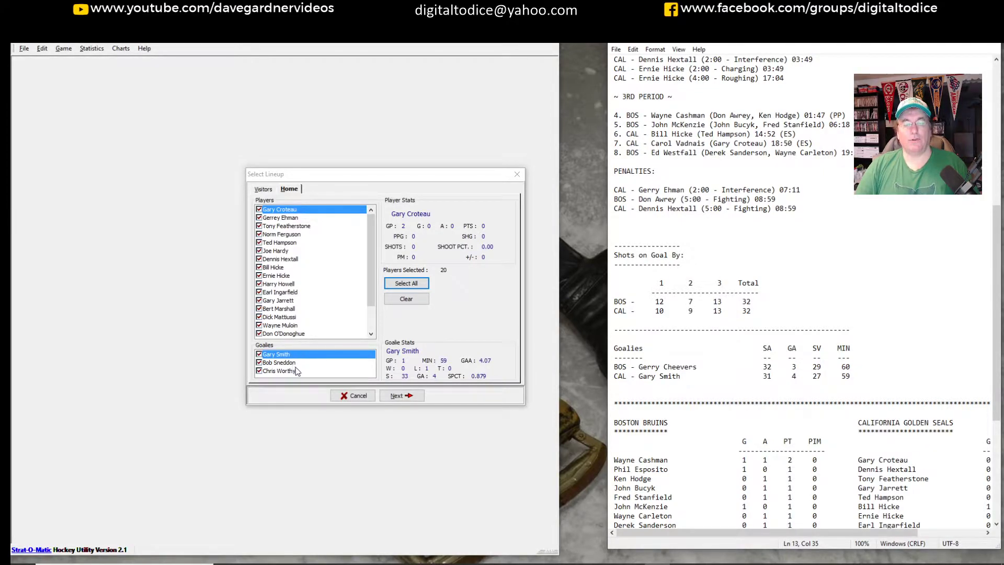
left_click(259, 371)
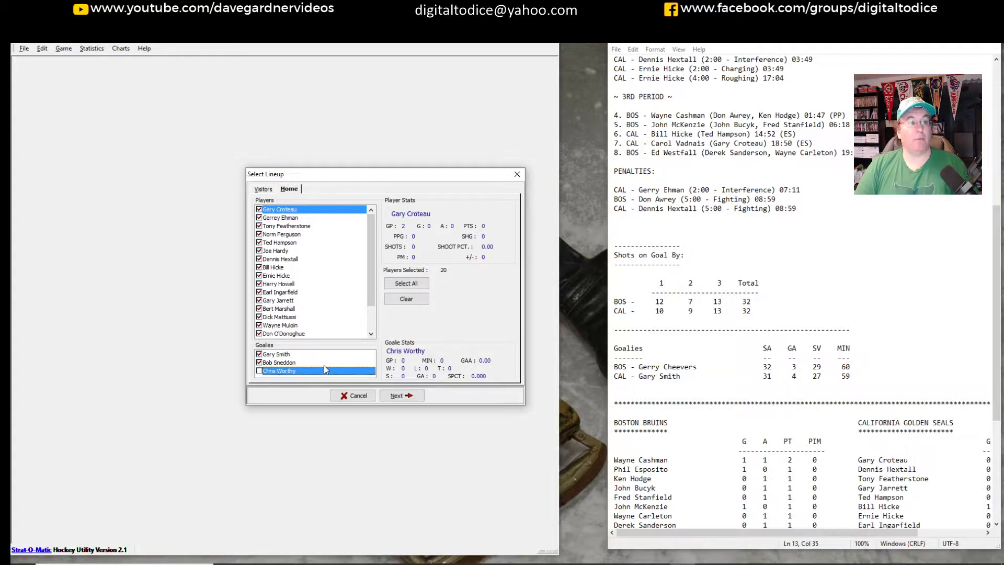
left_click_drag(726, 525, 889, 529)
left_click(842, 398)
left_click_drag(999, 401, 999, 339)
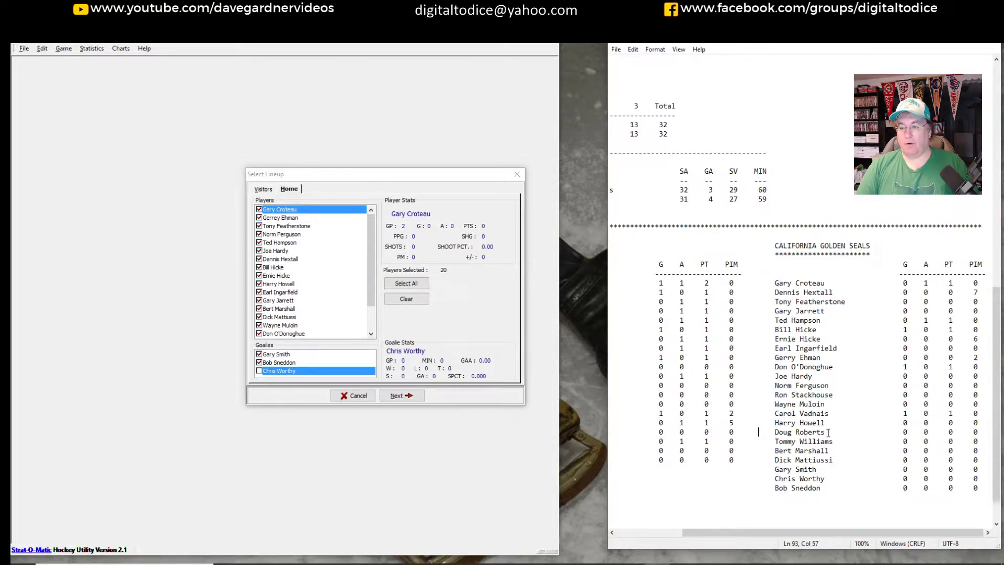
left_click(259, 284)
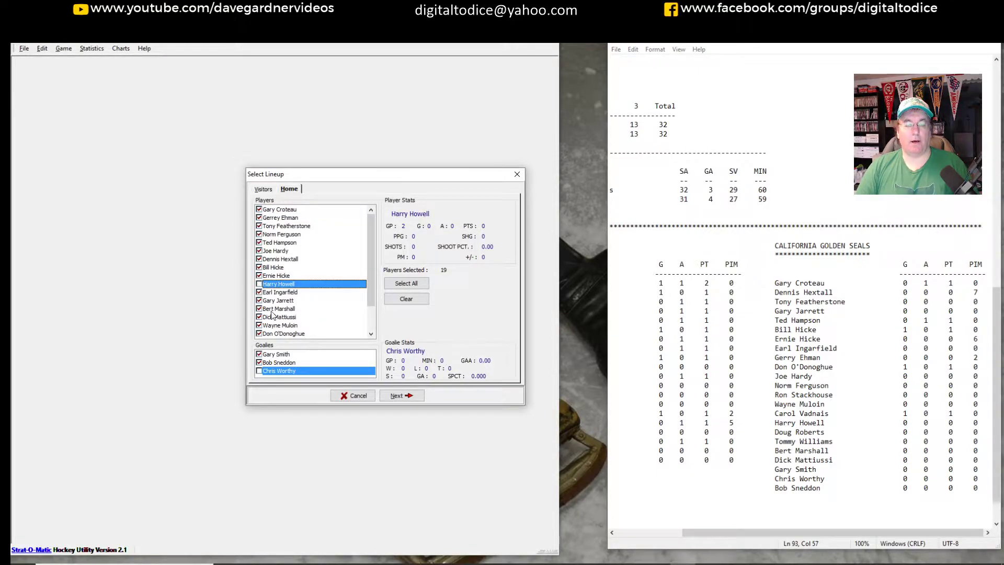
scroll(368, 281, "down", 1)
scroll(369, 306, "down", 1)
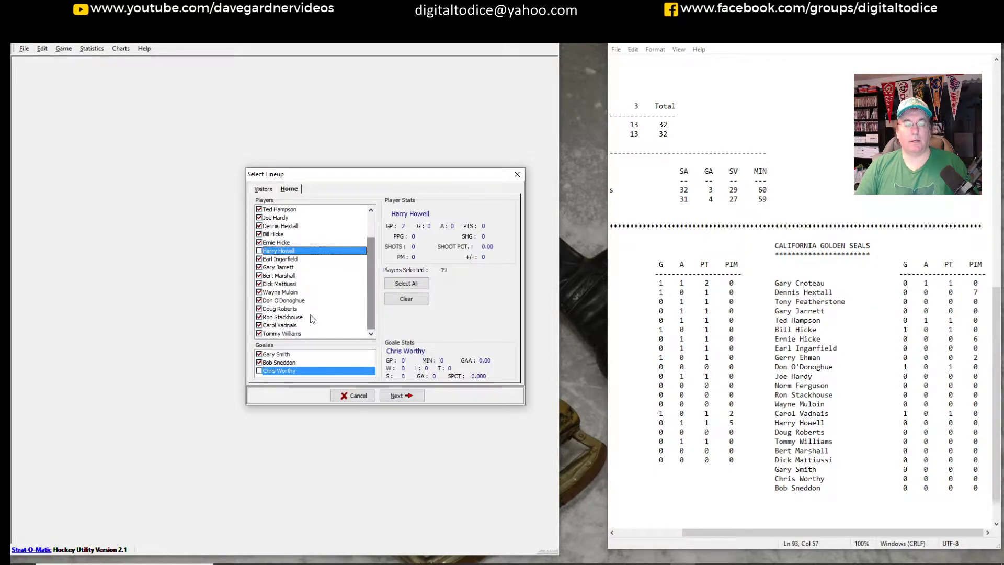
left_click(259, 309)
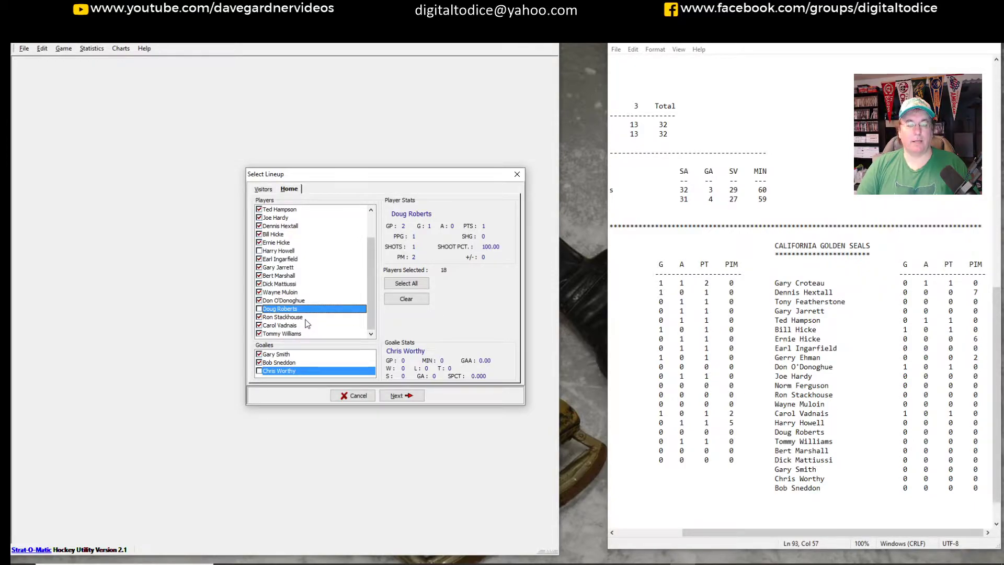
left_click(401, 396)
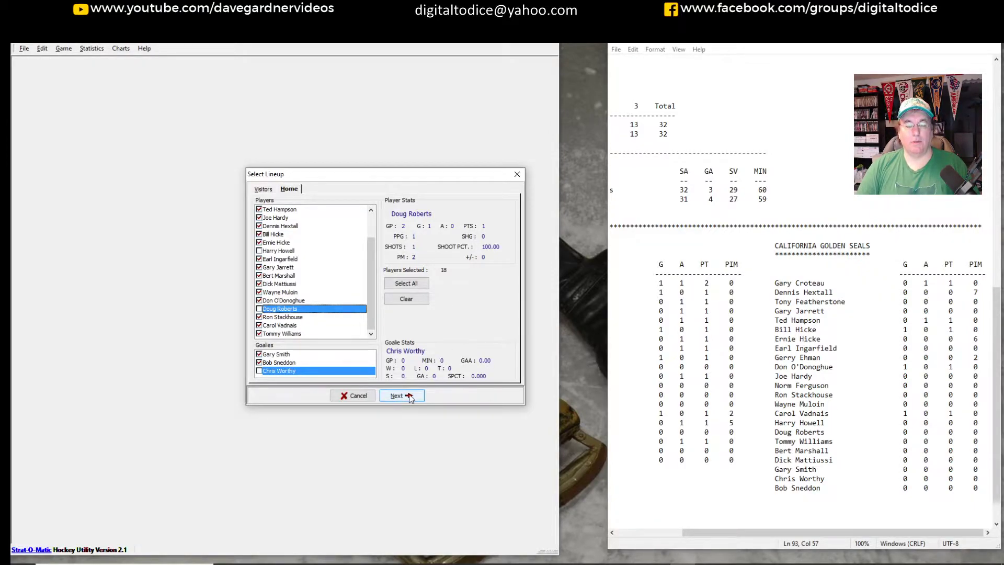
Step: Center the game window, view its Board page and return to the scoreboard
left_click_drag(220, 83, 385, 176)
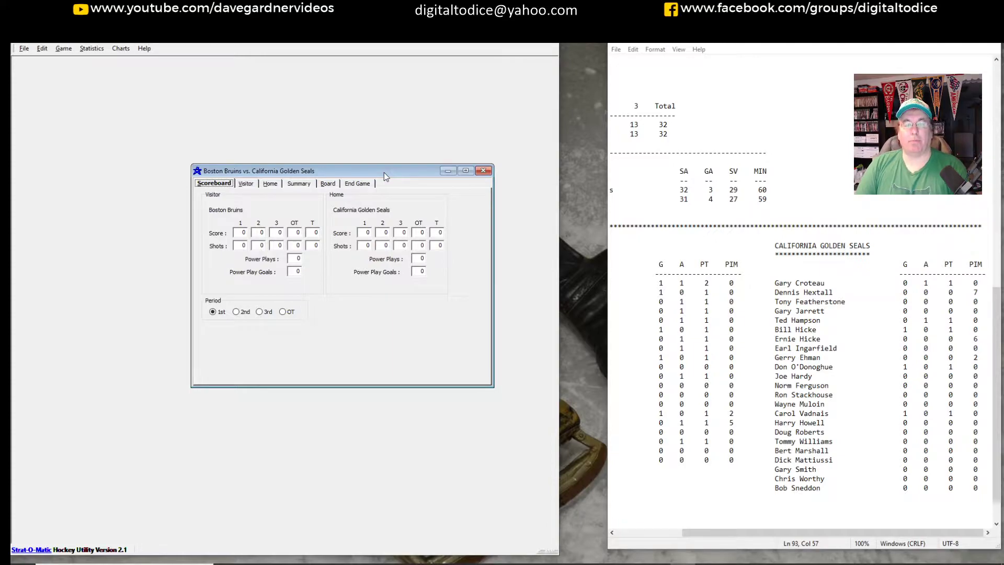
left_click(329, 185)
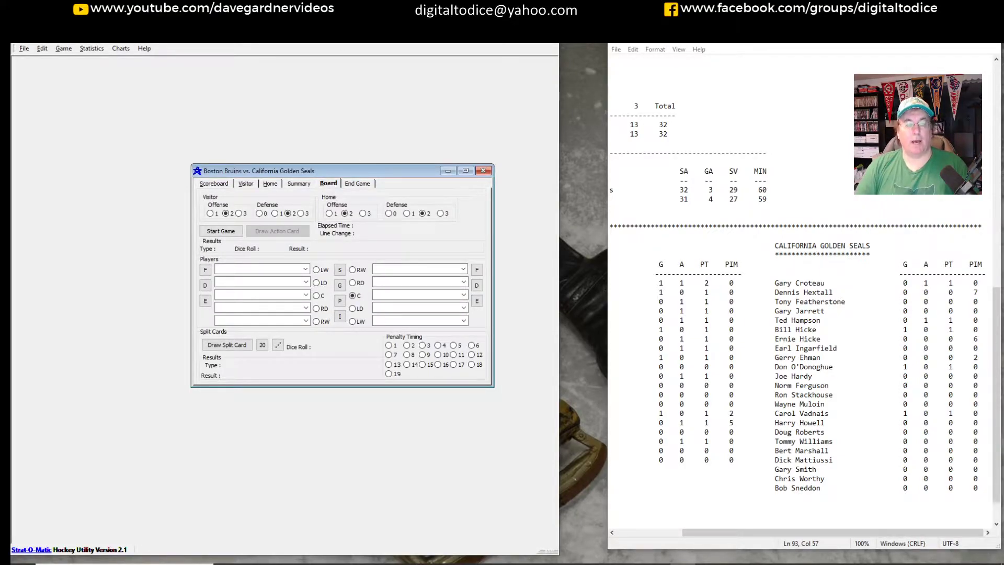
left_click(216, 184)
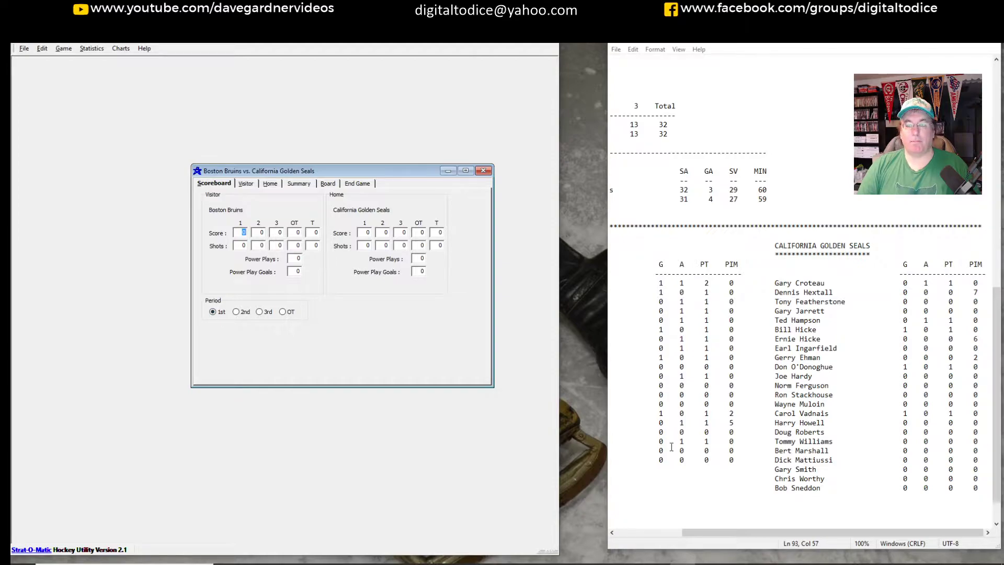
Step: Record the first-period goal by Don O'Donoghue of the home team as a Normal goal without assists
left_click_drag(743, 536, 677, 536)
left_click_drag(996, 314, 996, 111)
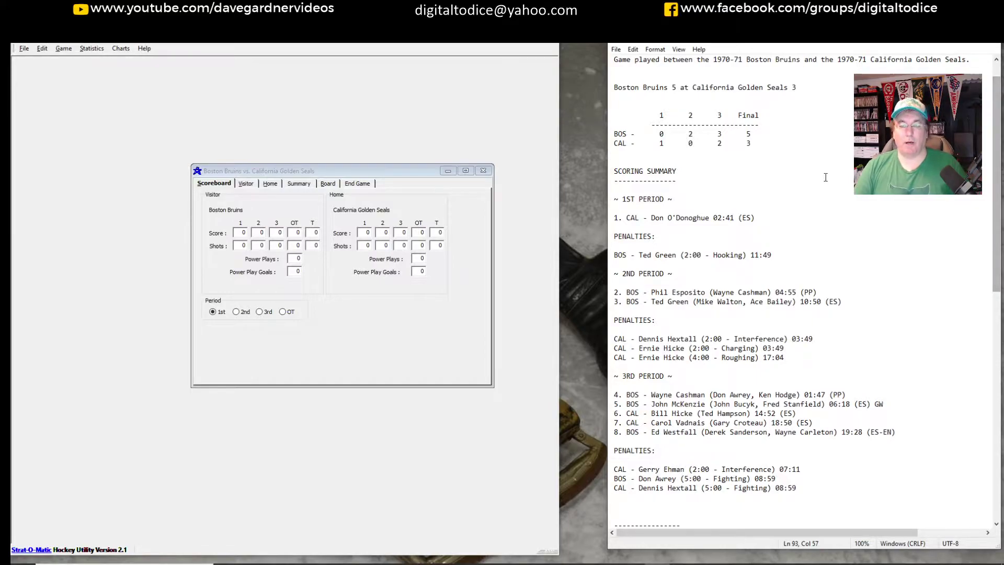
left_click(358, 175)
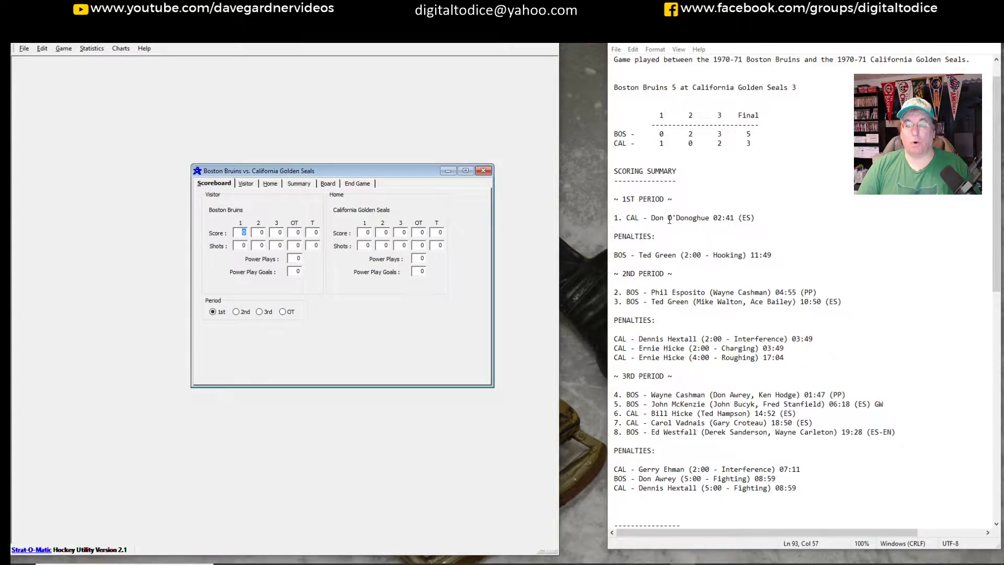
left_click(270, 183)
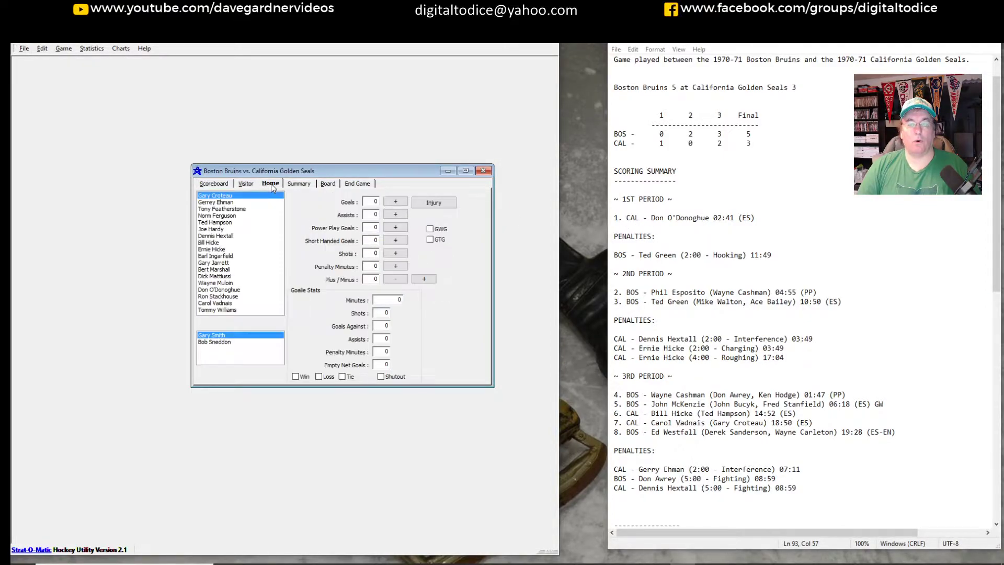
left_click(230, 291)
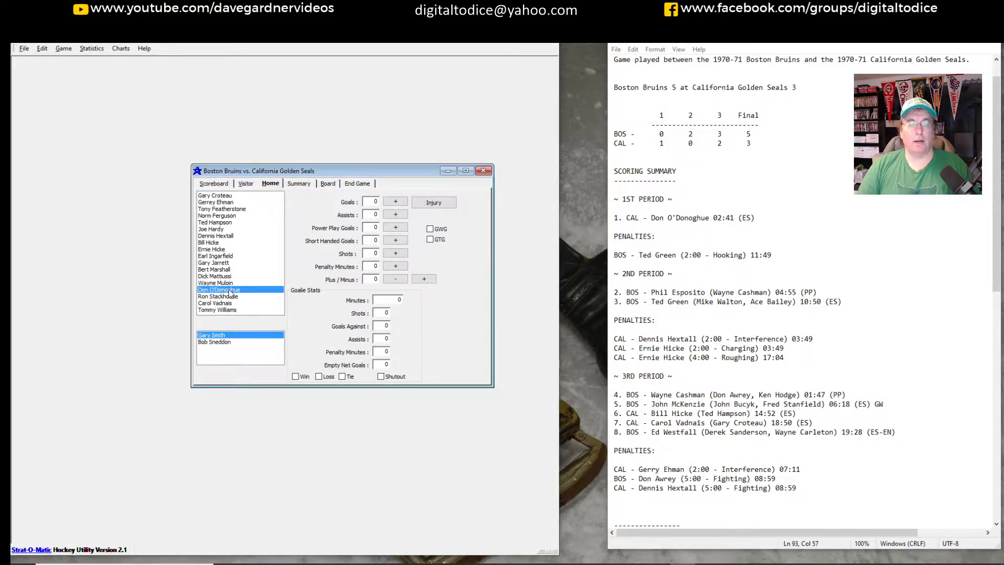
left_click(395, 202)
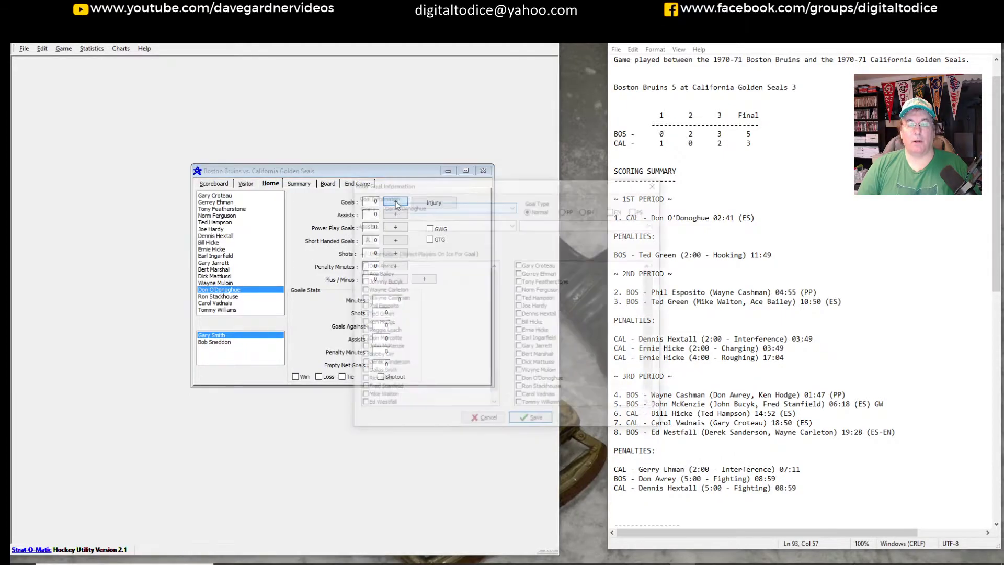
left_click_drag(484, 186, 391, 187)
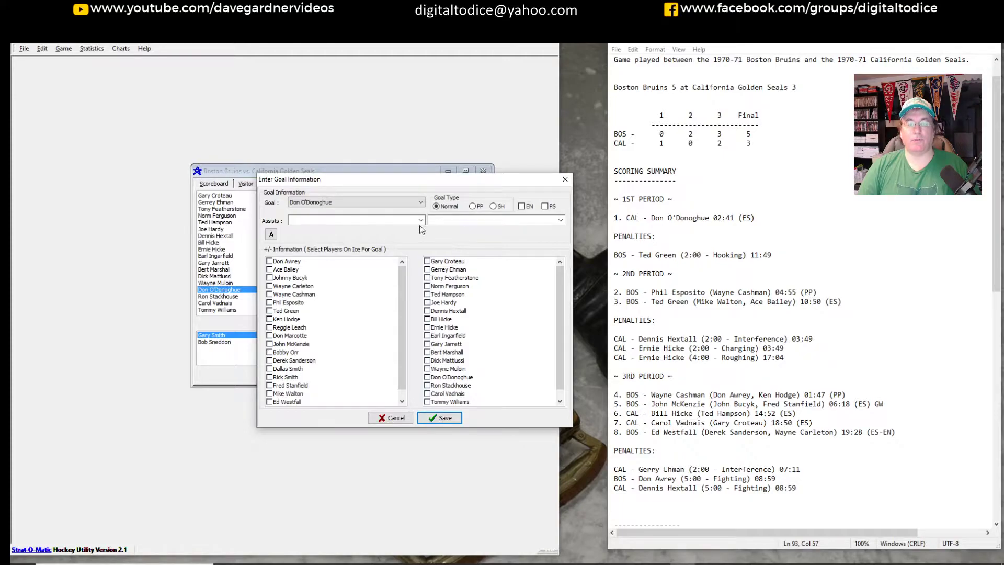
left_click(446, 419)
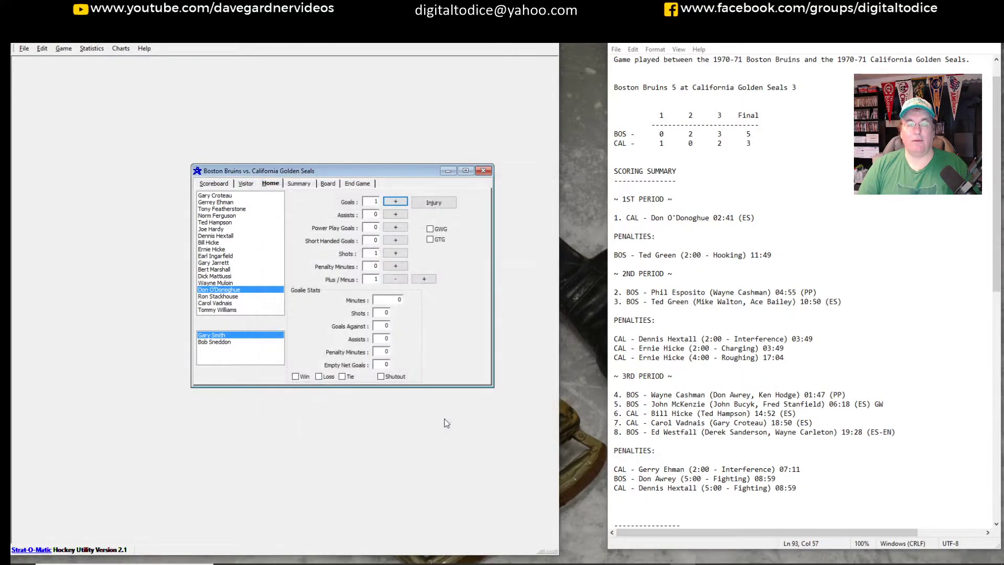
Step: Narrow the game summary text window and check the game's scoreboard
left_click_drag(610, 216, 650, 216)
left_click(408, 176)
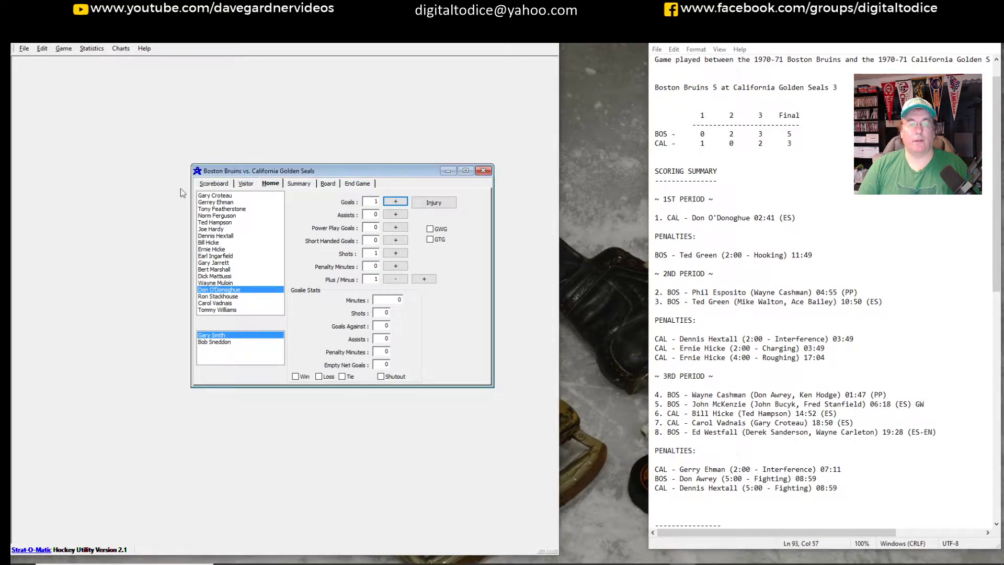
left_click(214, 184)
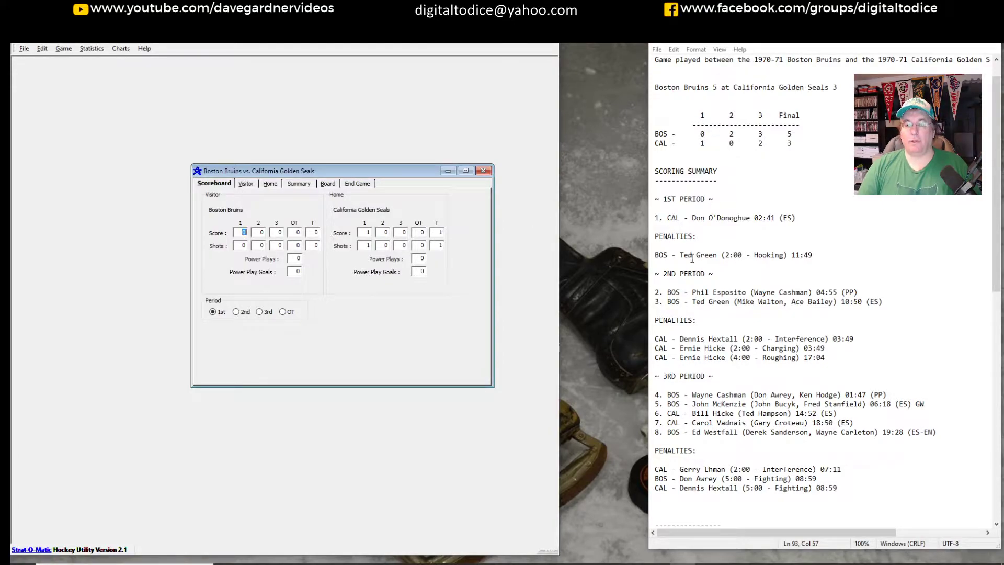
Step: Record a 2-minute penalty for Ted Green of the visiting team, with the opponent getting a power play
left_click(247, 184)
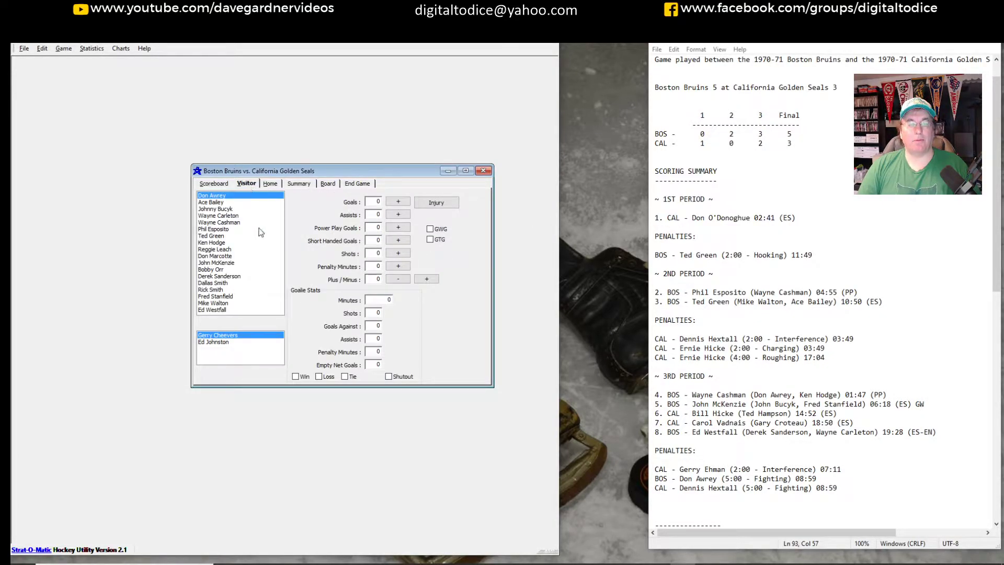
left_click(218, 236)
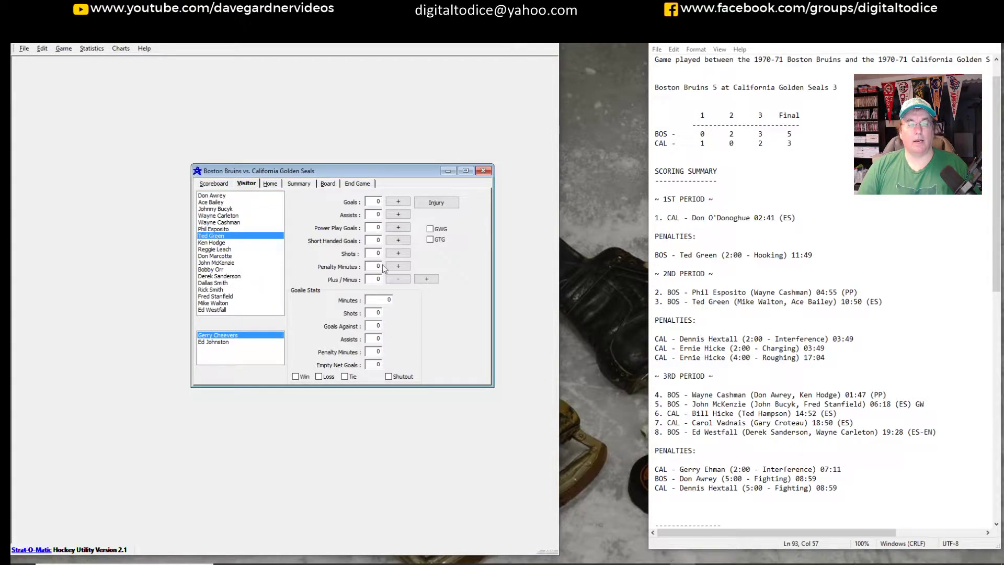
left_click(404, 267)
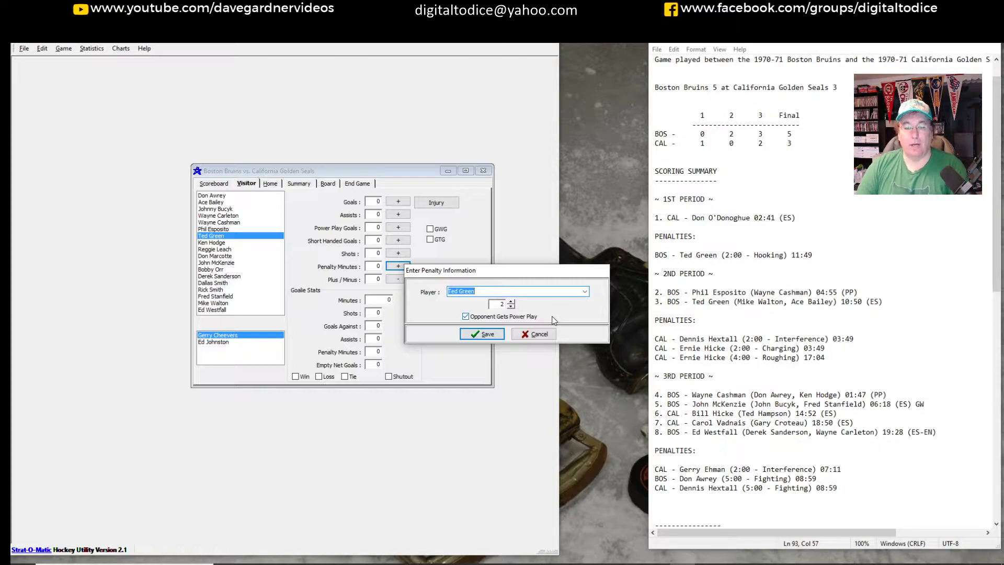
left_click(487, 336)
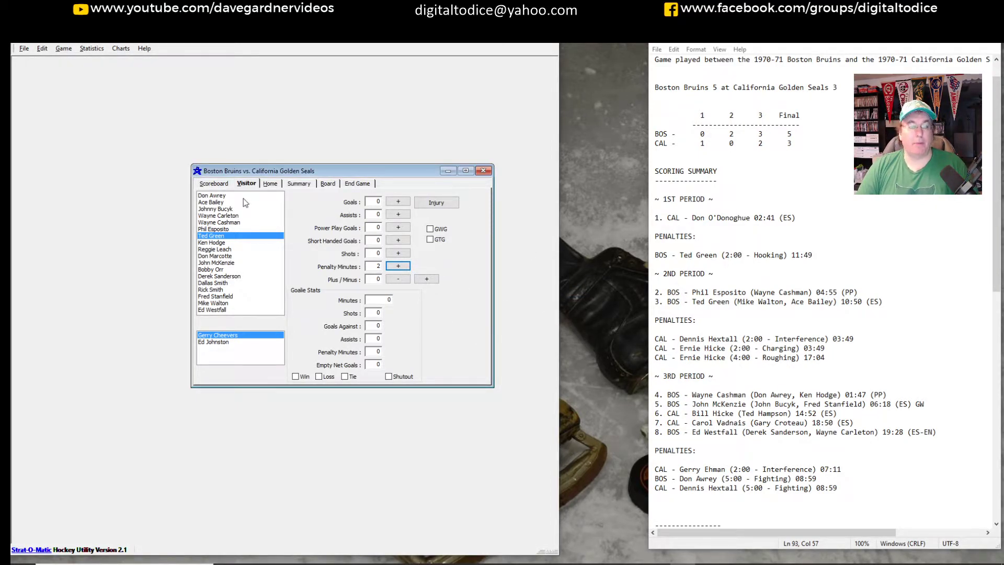
Step: Set the game's current period to 2nd and show the visiting team's player statistics
left_click(214, 185)
left_click(236, 313)
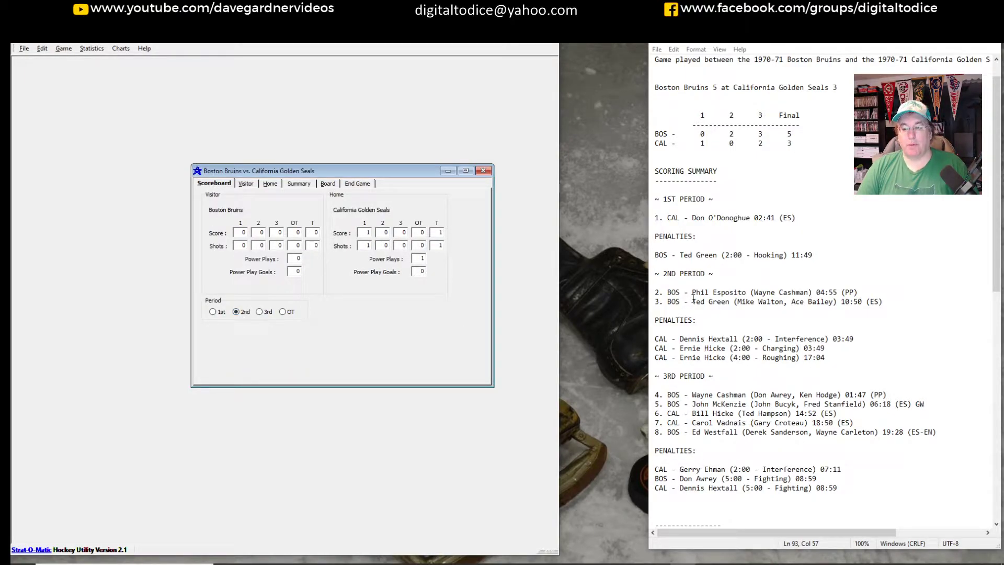
left_click(246, 184)
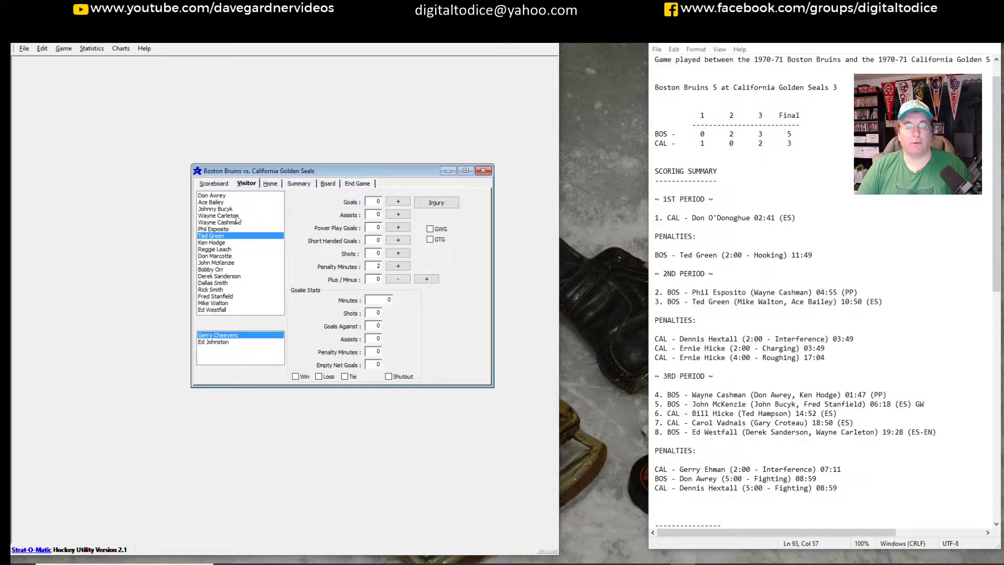
Step: Record a power-play (PP) goal for Phil Esposito of the visiting team, assisted by Wayne Cashman
left_click(227, 230)
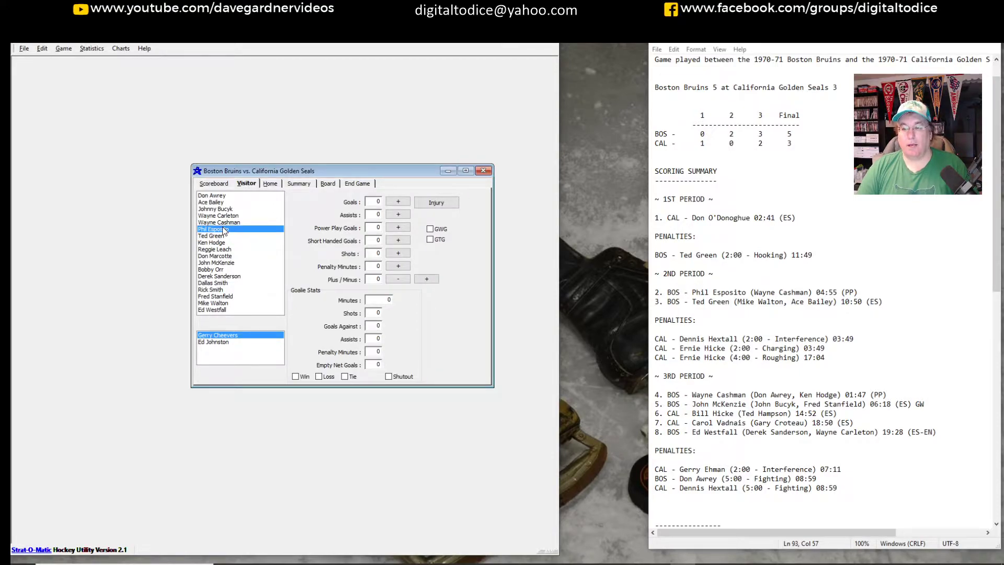
left_click(397, 201)
left_click(569, 210)
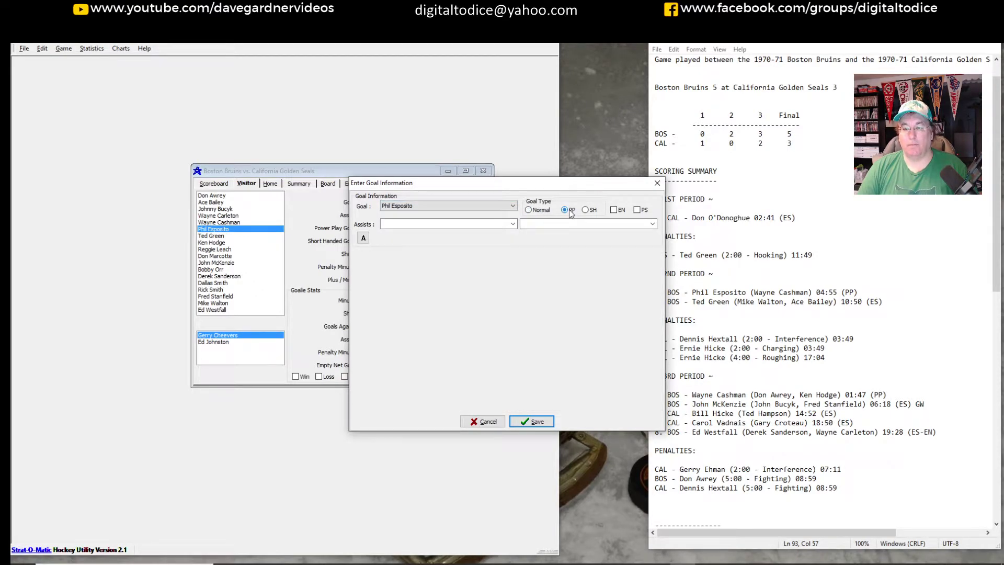
left_click(512, 224)
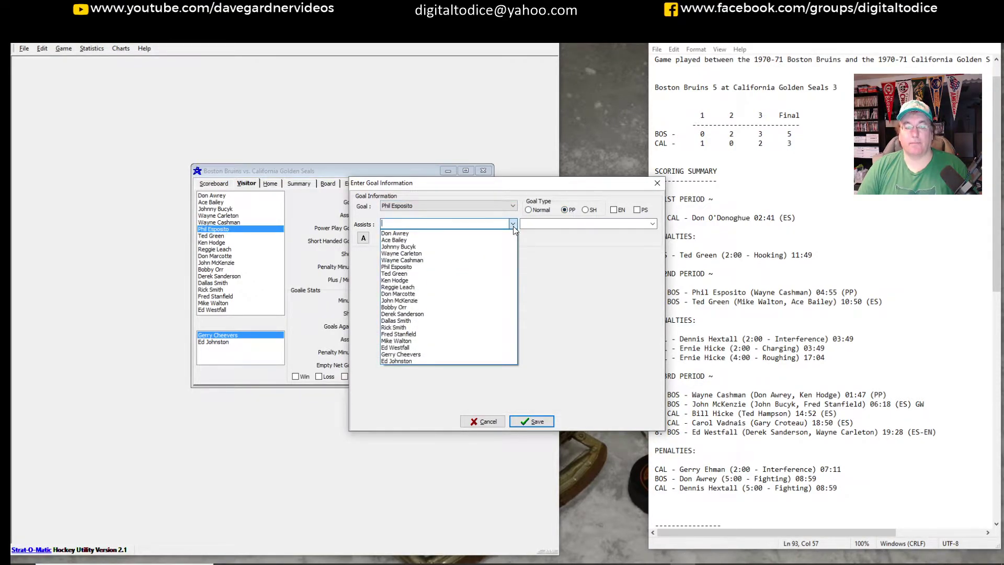
left_click(465, 260)
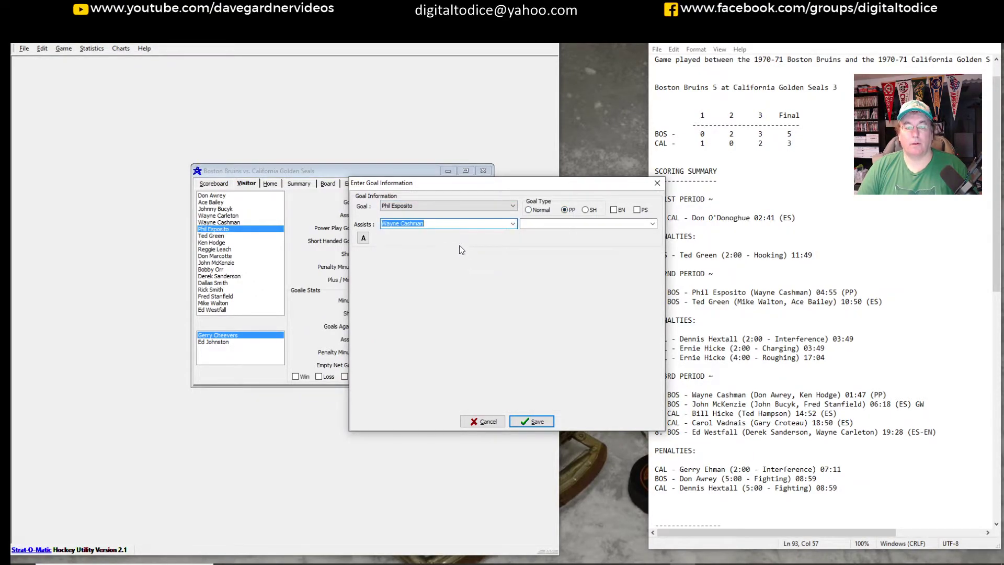
left_click(535, 424)
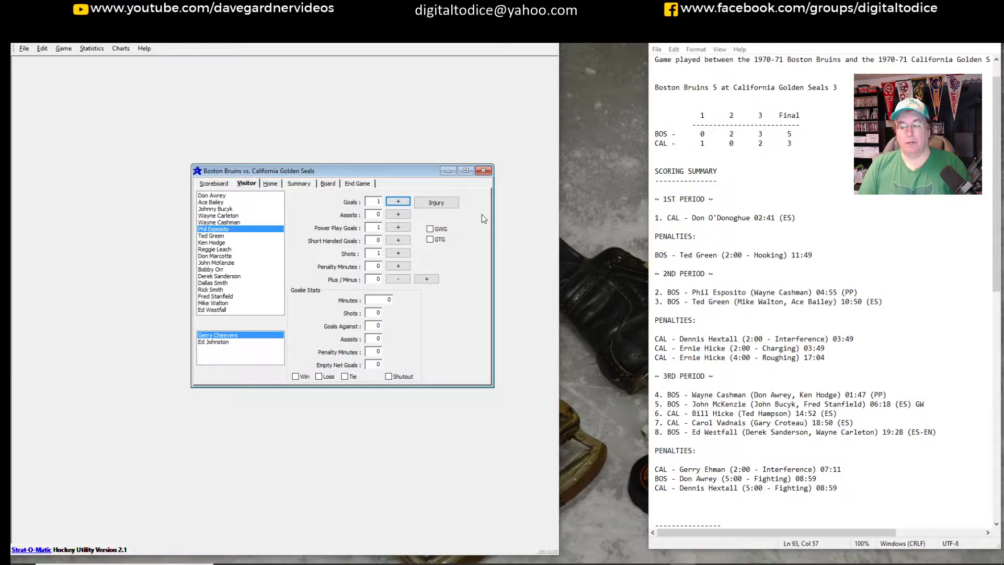
Step: Look over the end-of-game options and check the scoreboard's per-period scores and shots
left_click(357, 184)
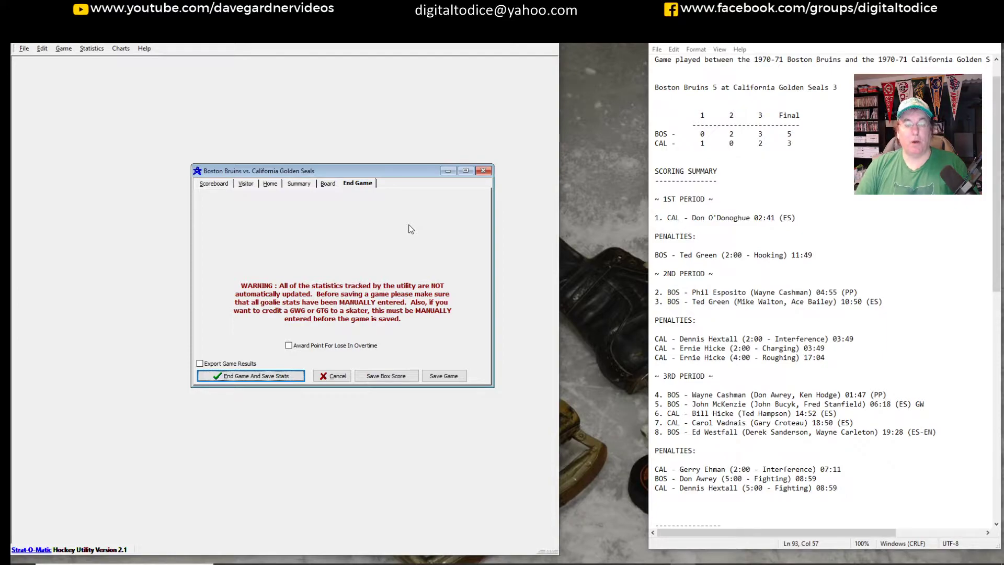
left_click(213, 183)
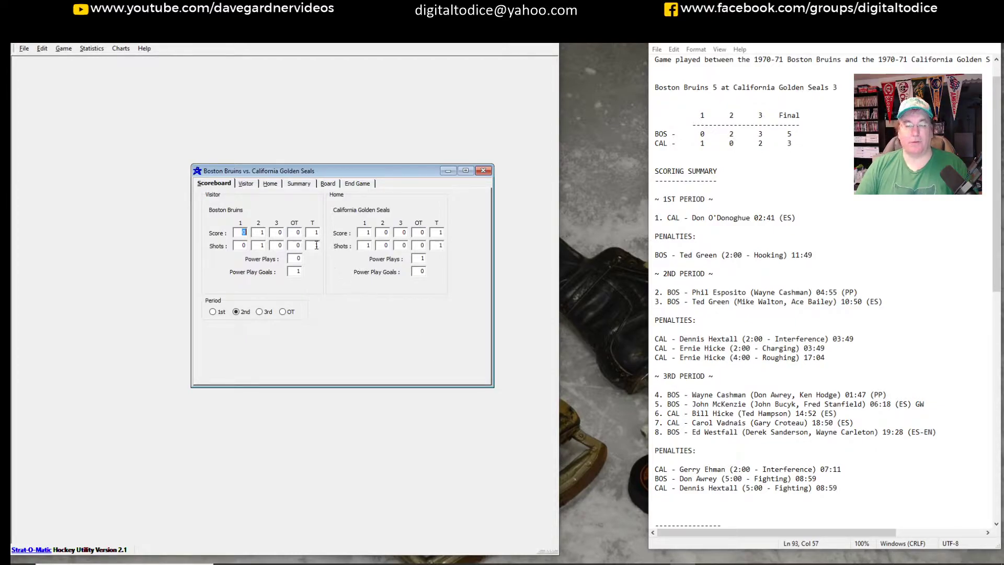
Step: Record a Normal goal for the visiting team's Ted Green, assisted by Mike Walton and Ace Bailey, and check the scoreboard
left_click(246, 184)
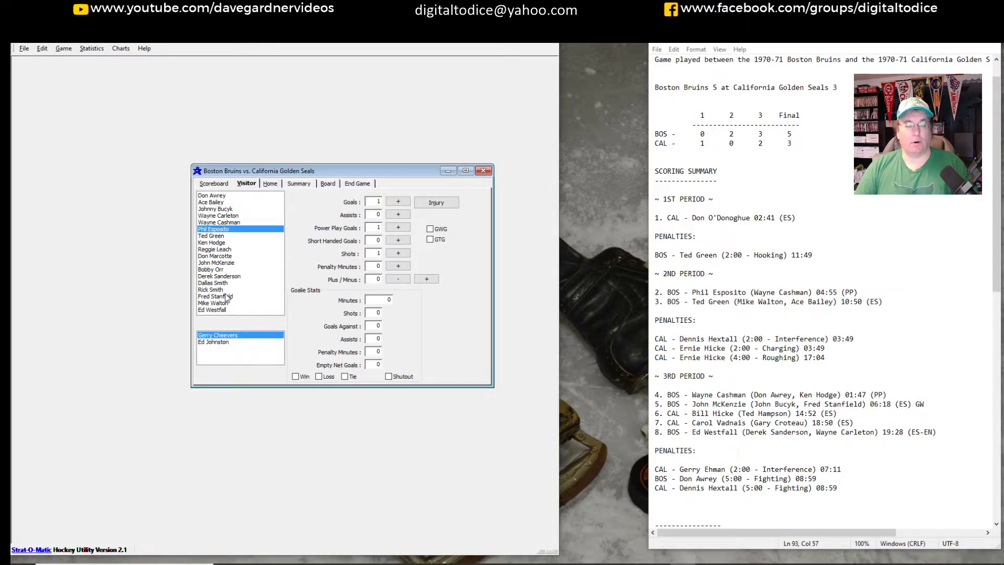
left_click(220, 236)
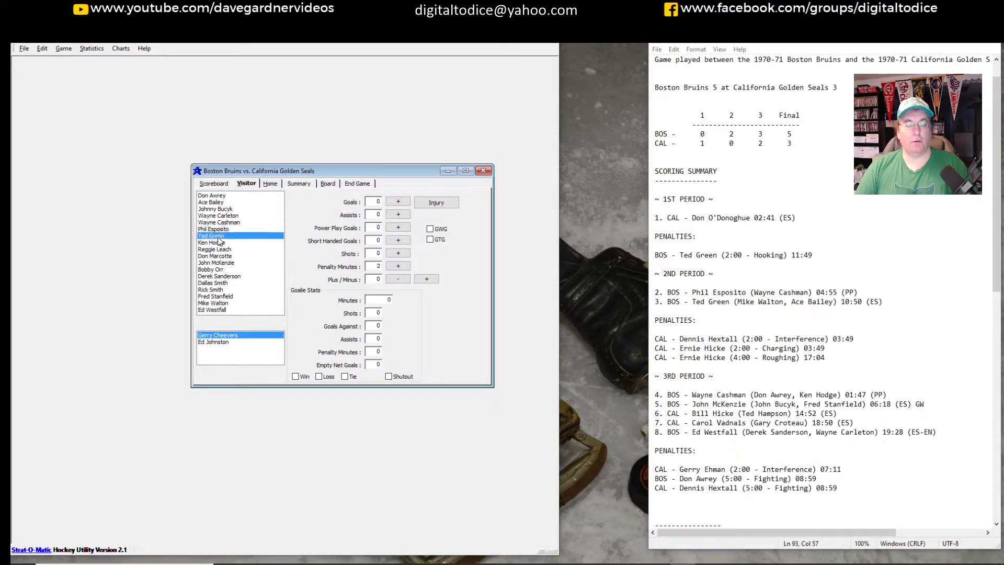
left_click(397, 202)
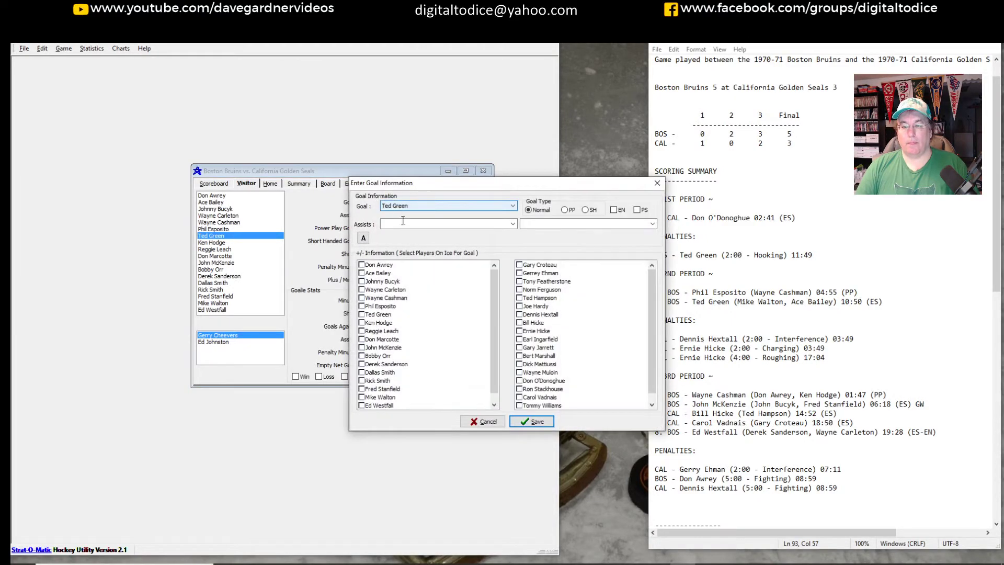
left_click(513, 224)
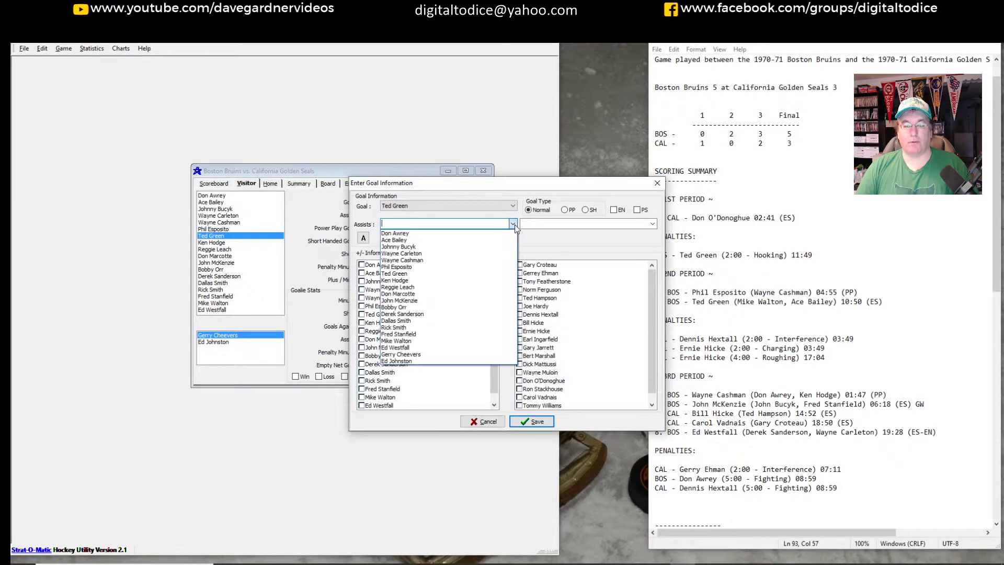
left_click(444, 342)
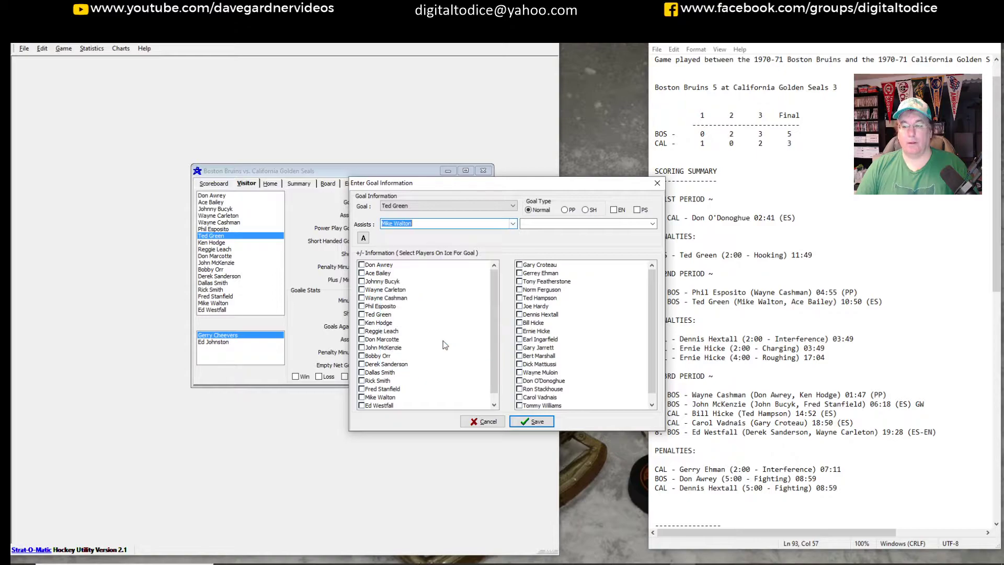
left_click(652, 224)
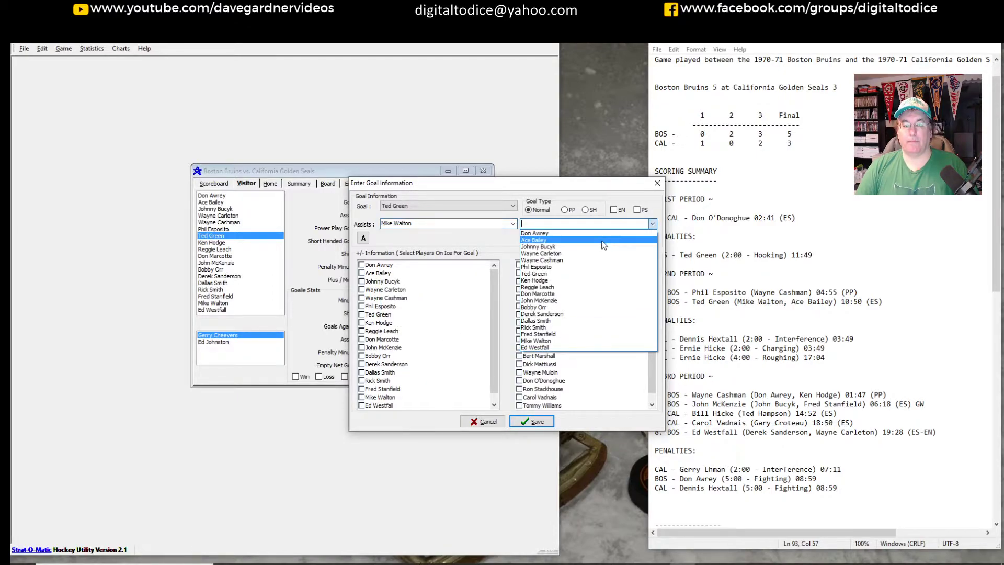
left_click(602, 241)
left_click(542, 420)
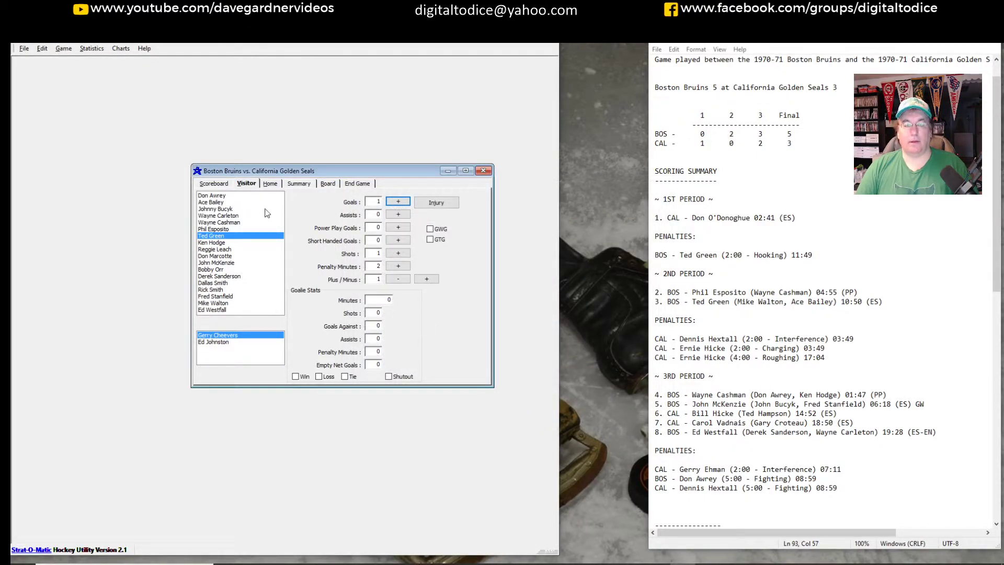
left_click(219, 187)
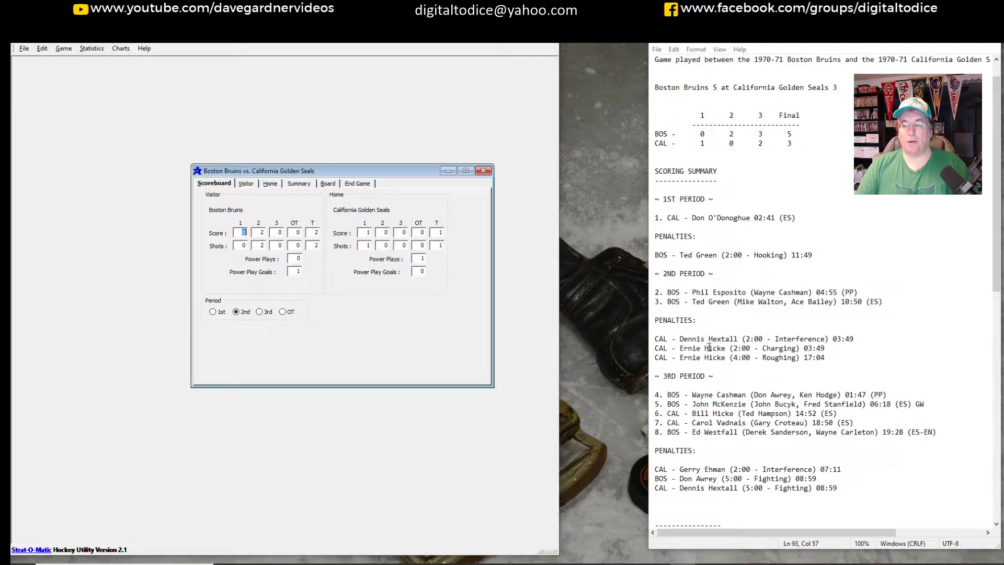
Step: Record a 2-minute penalty for Dennis Hextall of the home team, with the opponent getting a power play
left_click(274, 184)
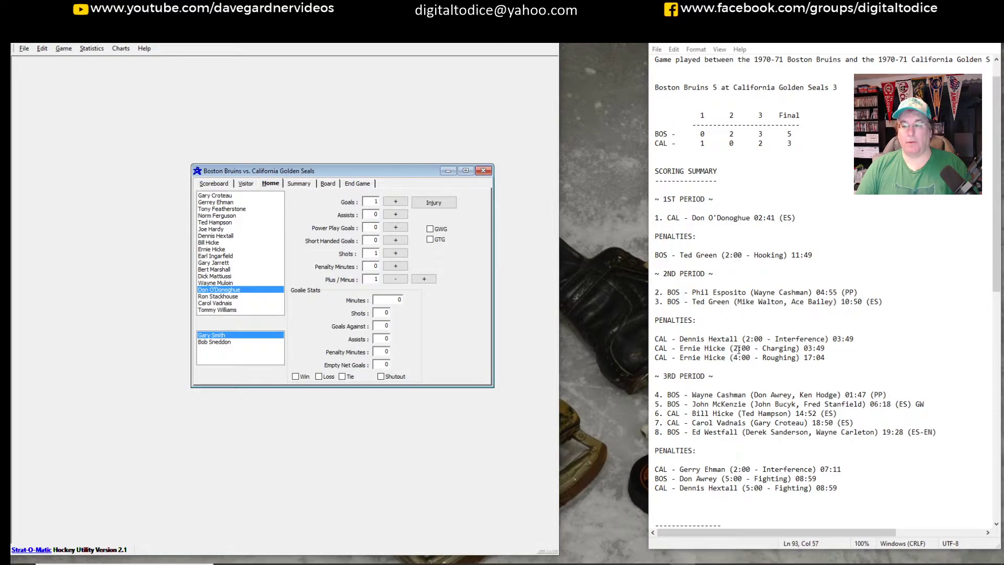
left_click(225, 236)
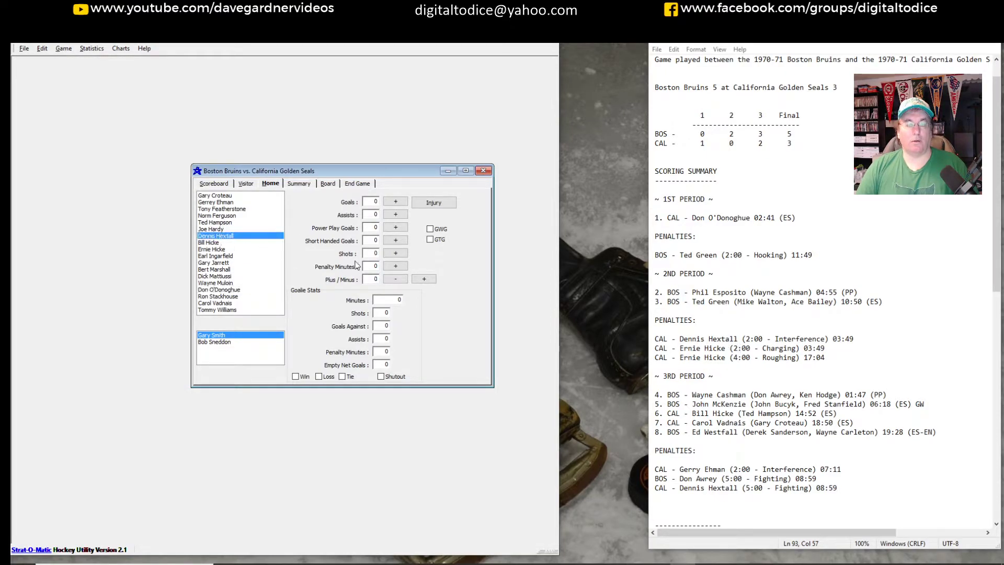
left_click(396, 267)
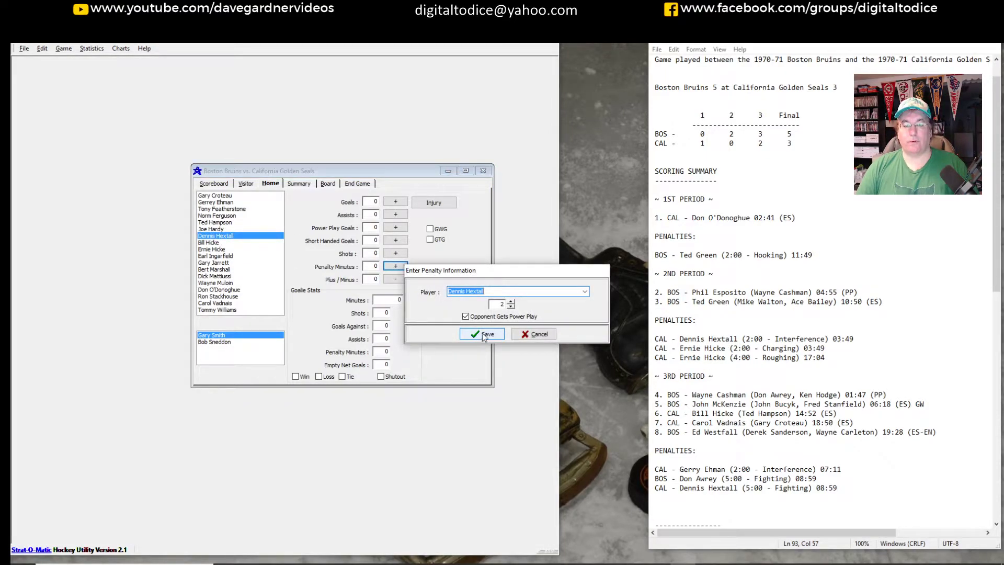
left_click(482, 332)
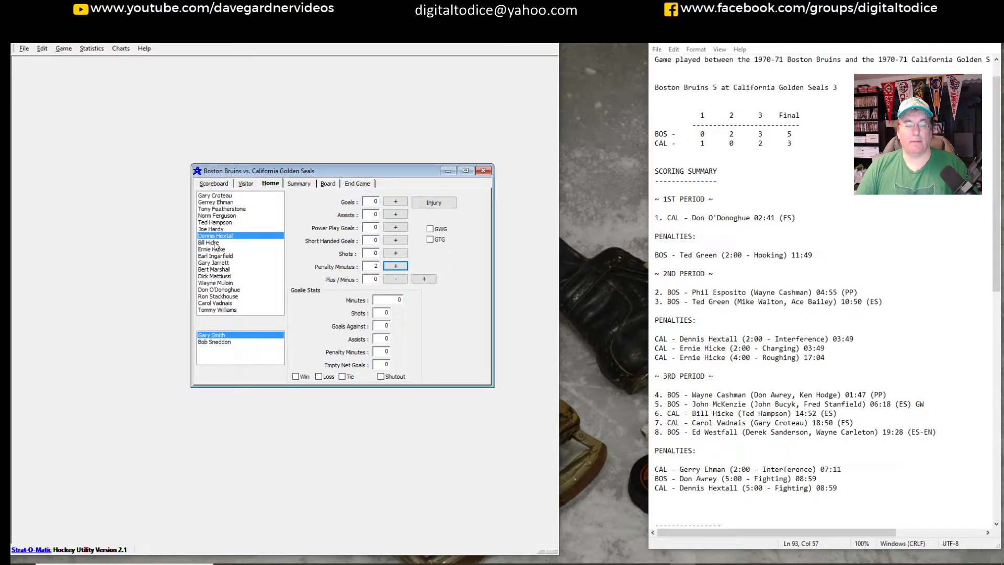
Step: Record a 2-minute and a 4-minute penalty for Ernie Hicke of the home team, each giving the opponent a power play
left_click(218, 250)
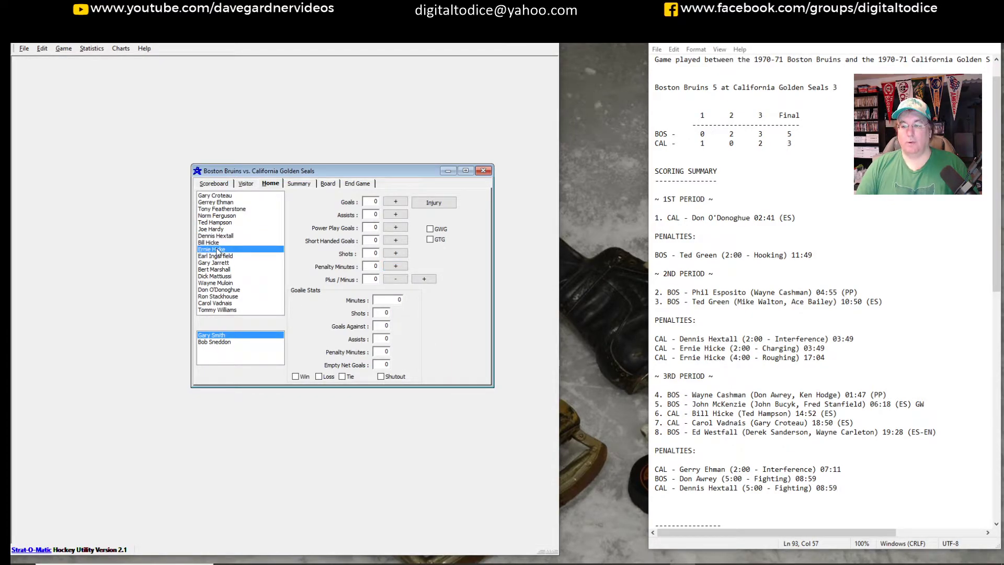
left_click(396, 266)
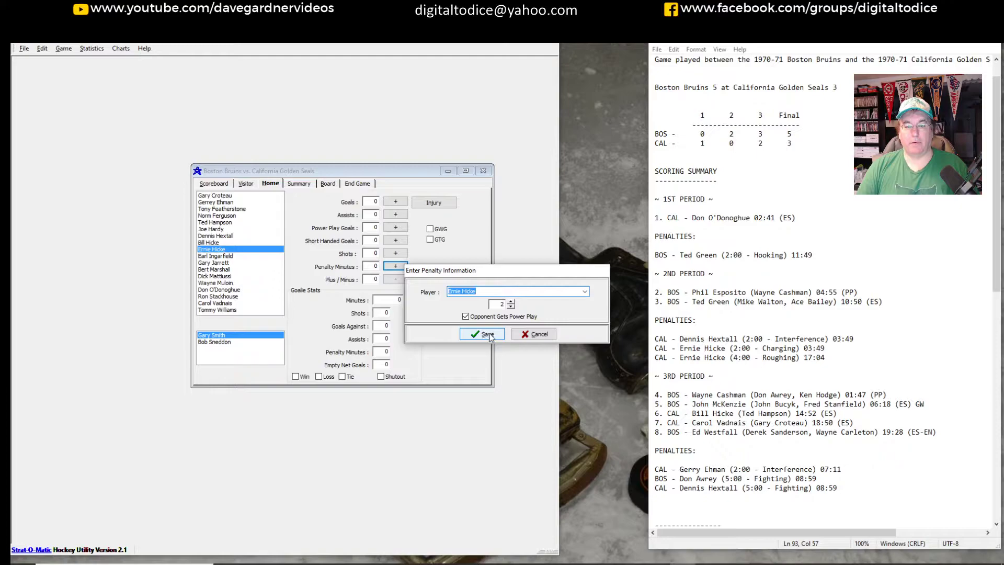
left_click(490, 335)
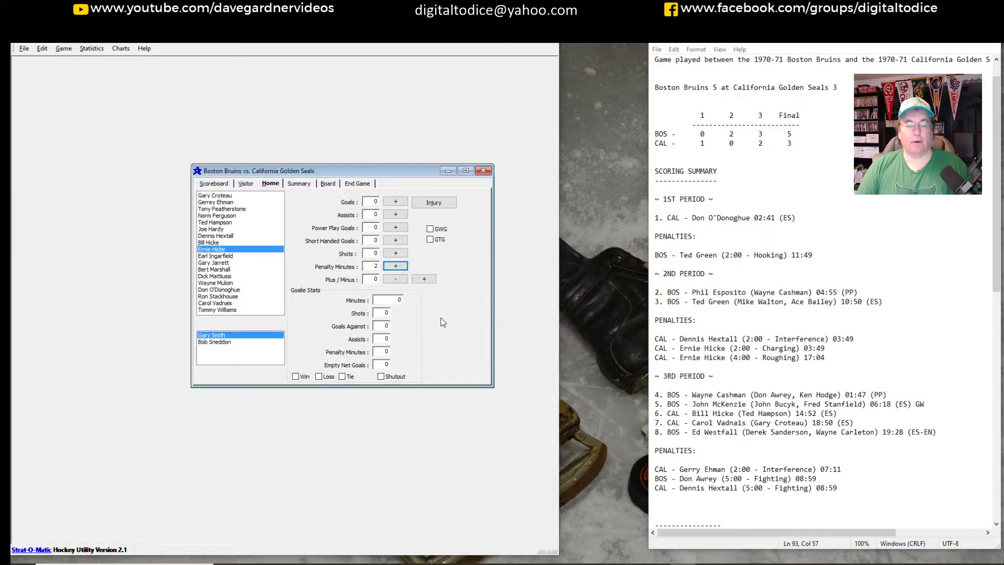
left_click(395, 267)
left_click(512, 302)
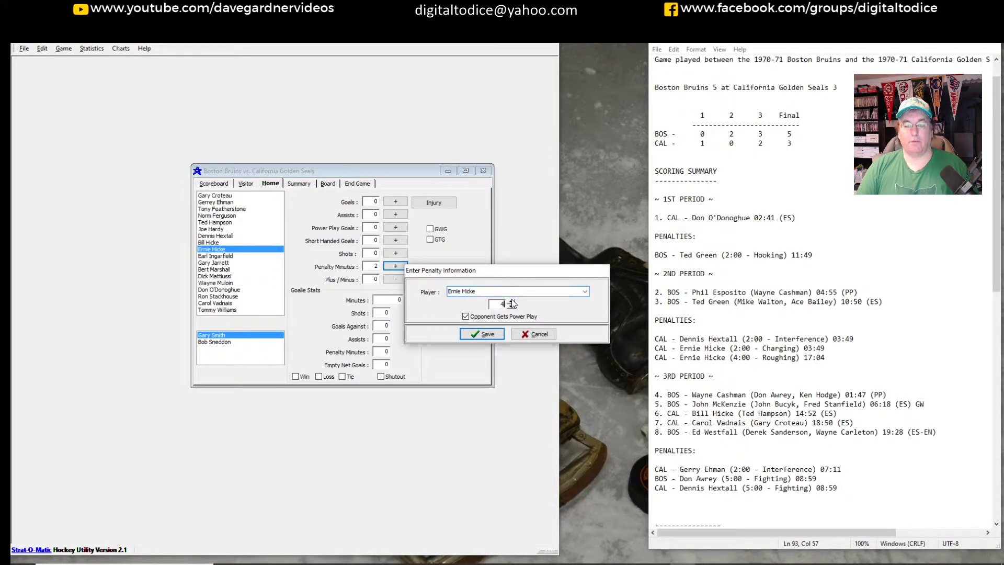
left_click(487, 333)
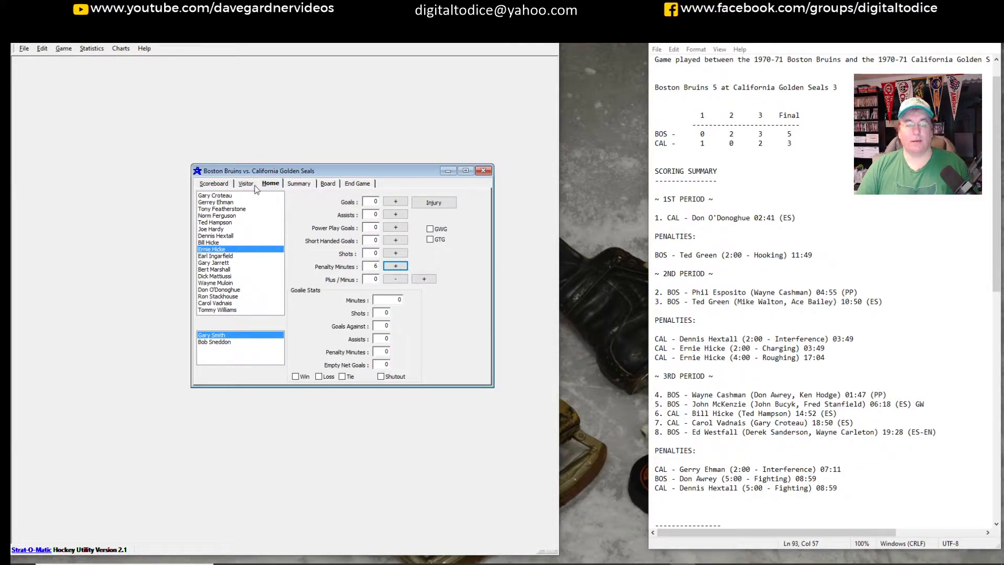
Step: Review the game's goal and penalty summary, and set the current period to 3rd
left_click(307, 185)
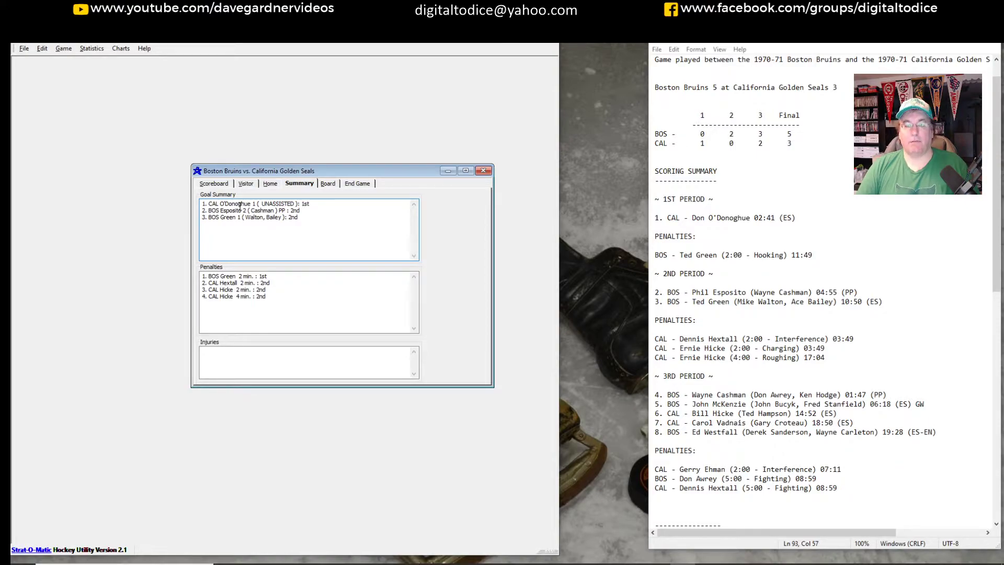
left_click(301, 223)
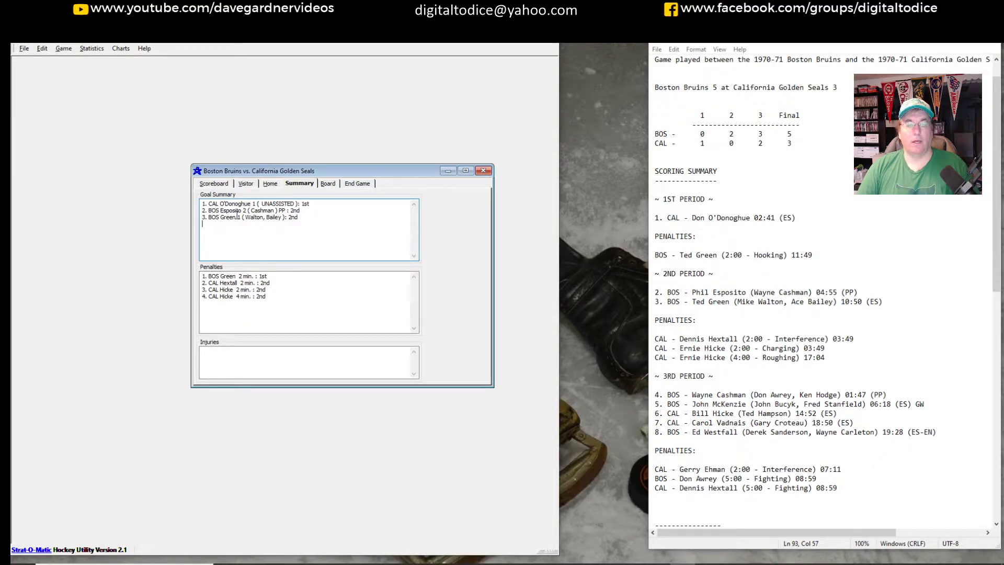
left_click(213, 183)
left_click(260, 312)
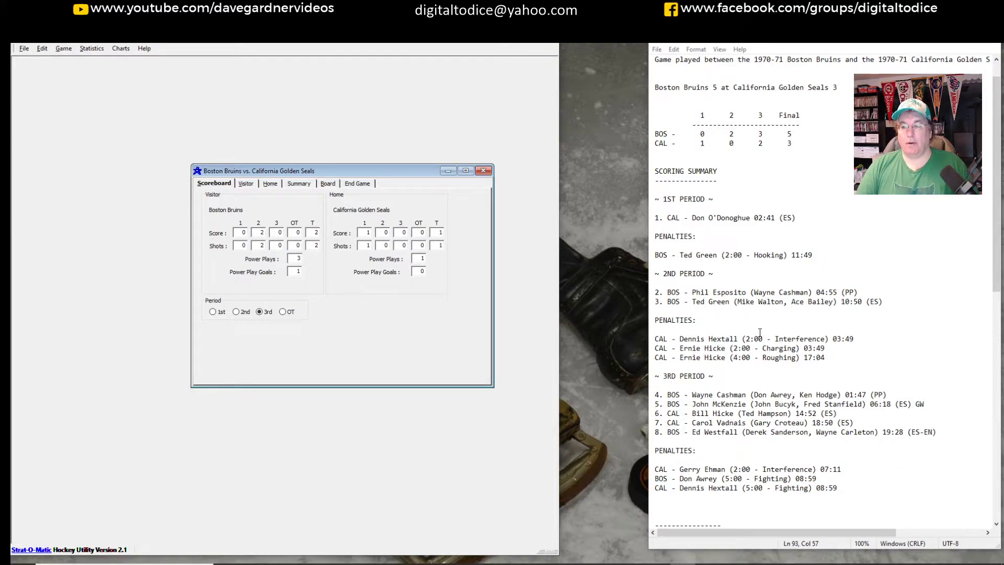
Step: Record a power-play goal for the visiting team's Wayne Cashman, assisted by Don Awrey and Ken Hodge
left_click(246, 183)
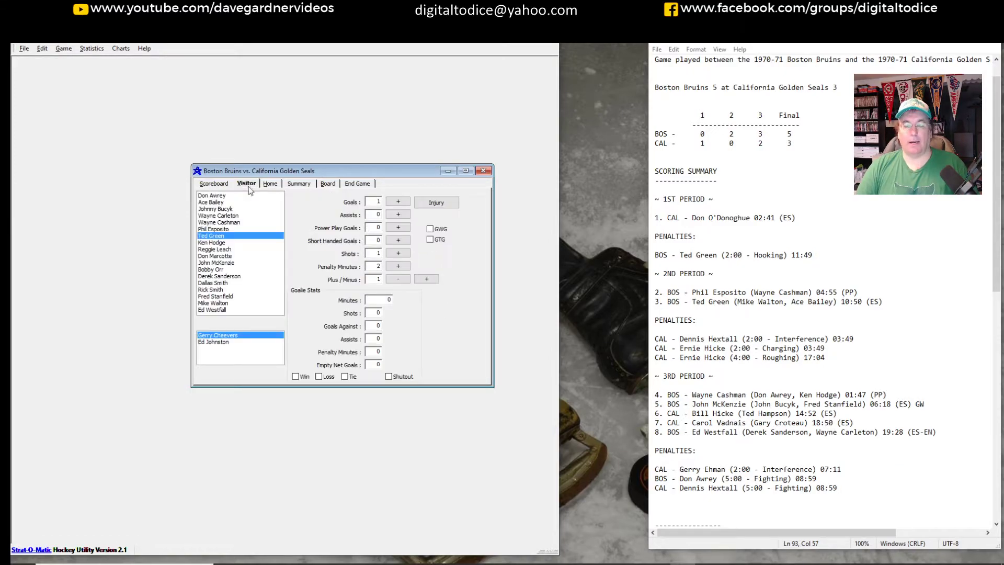
scroll(769, 367, "down", 1)
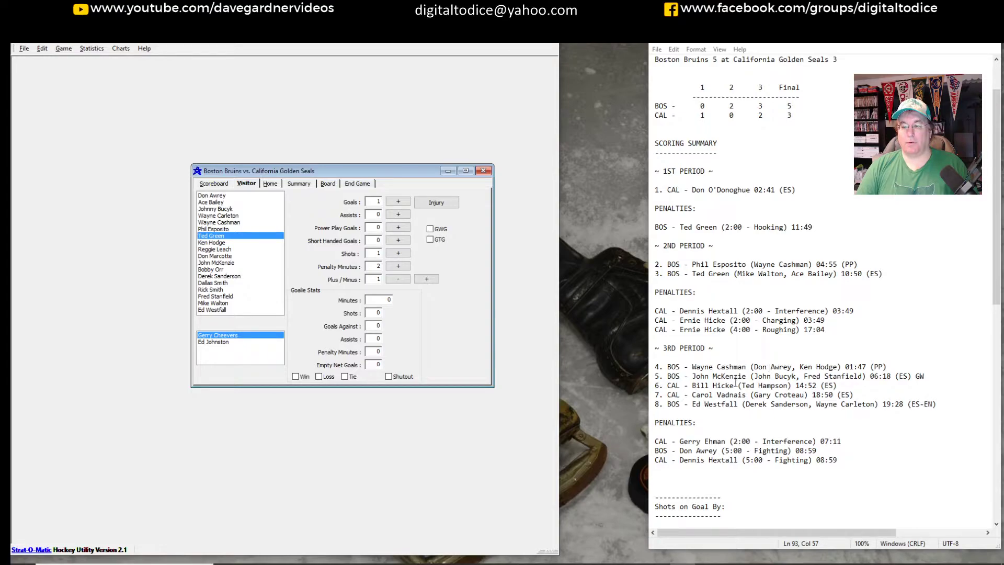
left_click(233, 223)
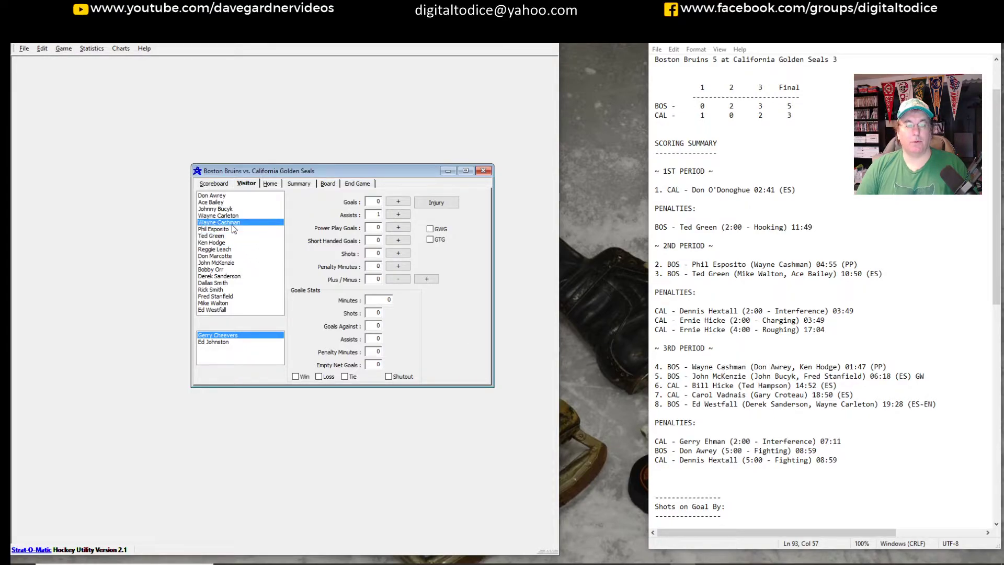
left_click(398, 202)
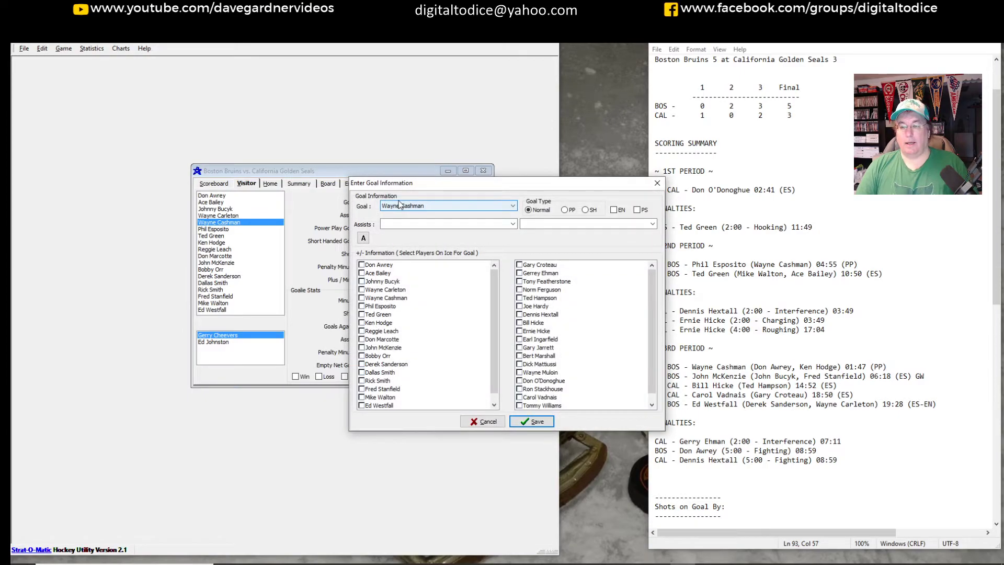
left_click(486, 423)
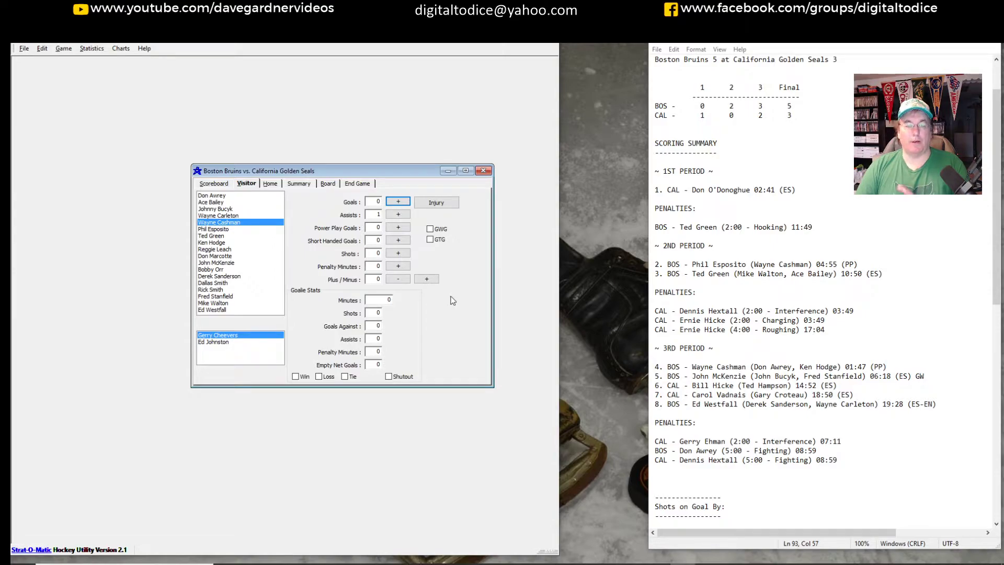
left_click(398, 202)
left_click_drag(459, 185, 421, 185)
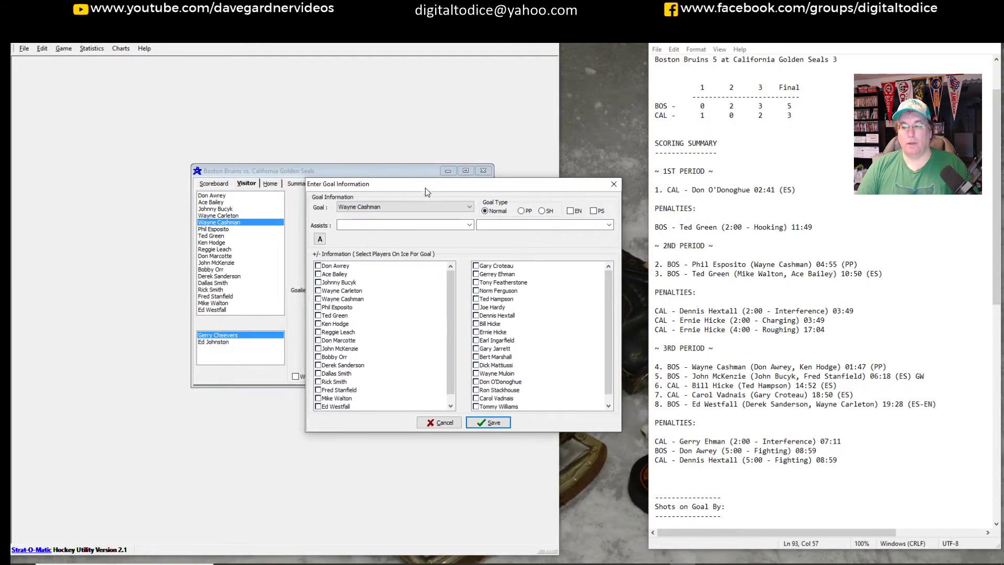
left_click(521, 211)
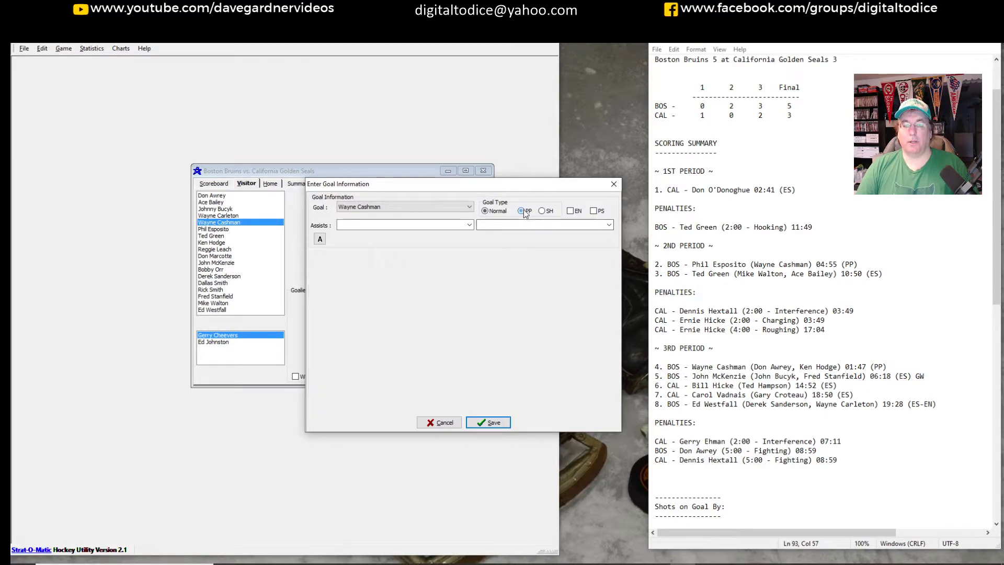
left_click(469, 225)
left_click(461, 232)
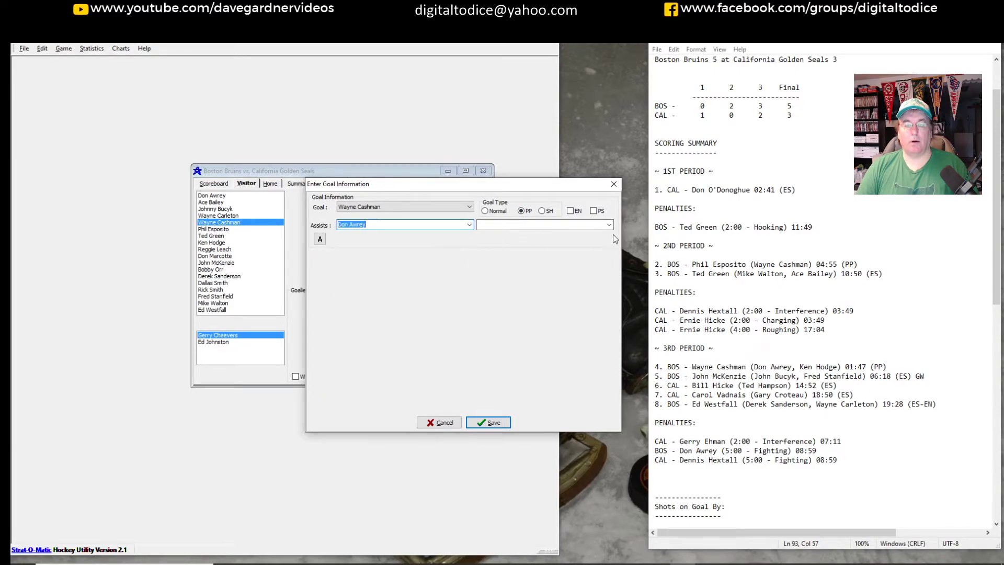
left_click(609, 225)
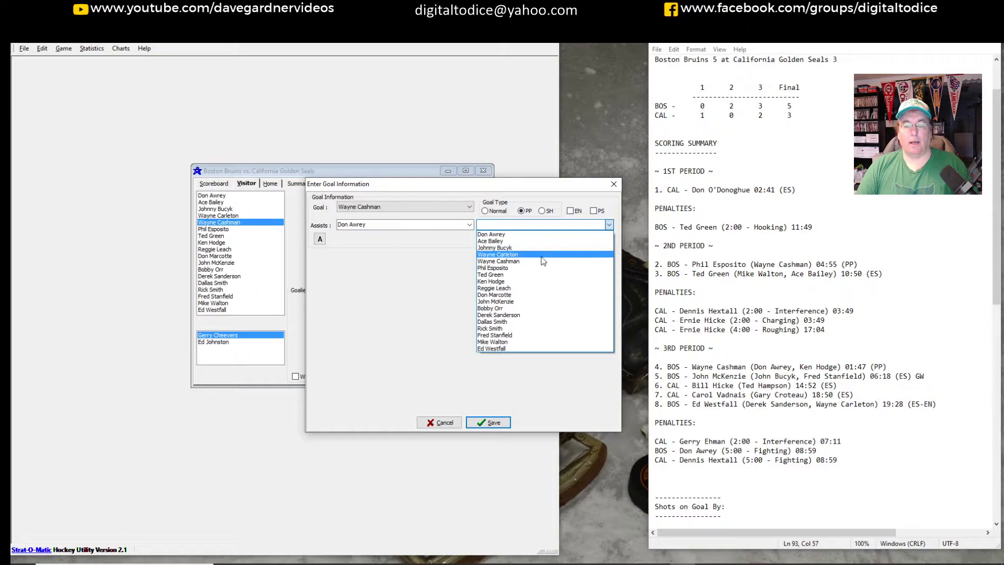
left_click(529, 282)
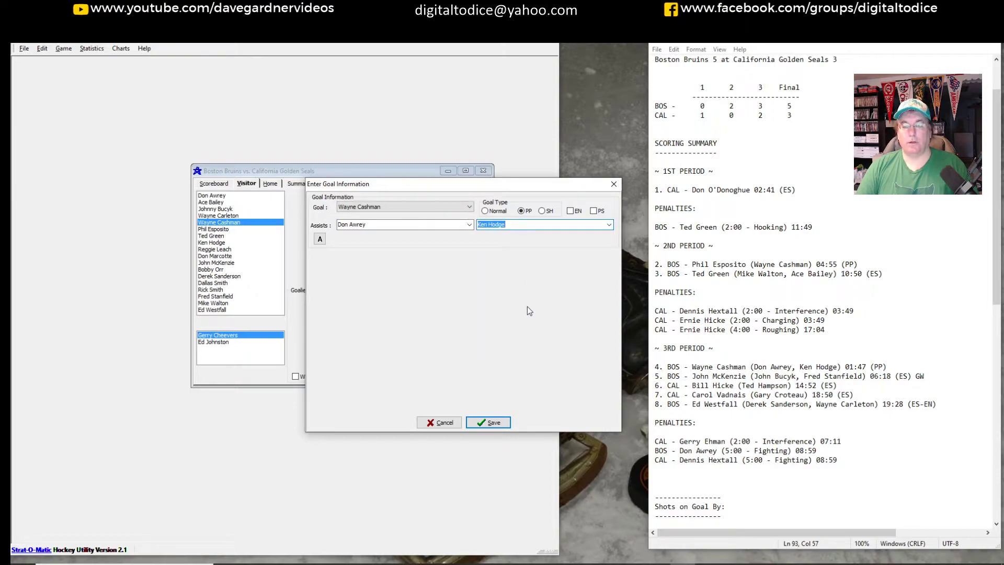
left_click(494, 425)
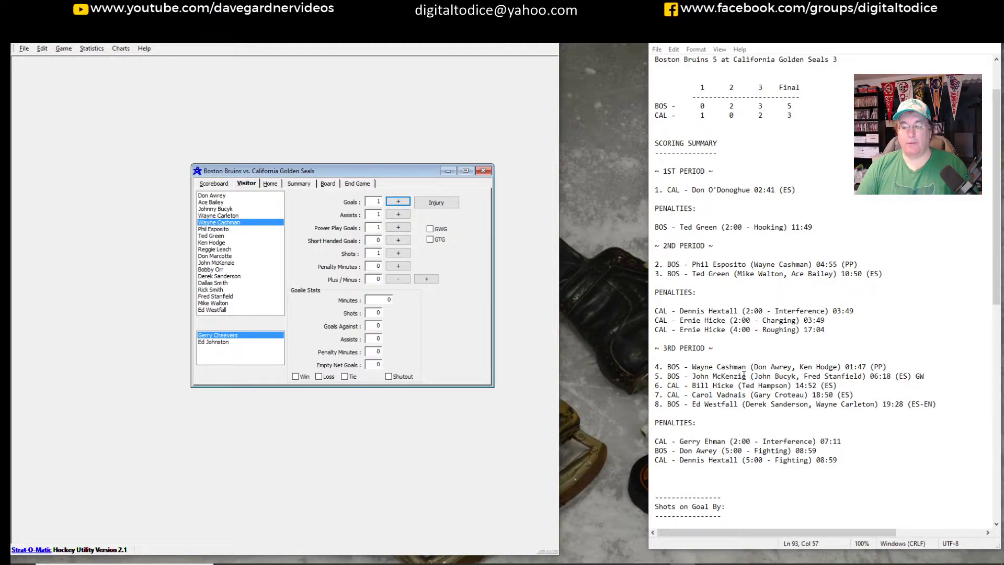
Step: Record a Normal goal for the visiting team's John McKenzie, assisted by Johnny Bucyk and Fred Stanfield, and mark it as the game-winning goal
left_click(230, 263)
left_click(400, 202)
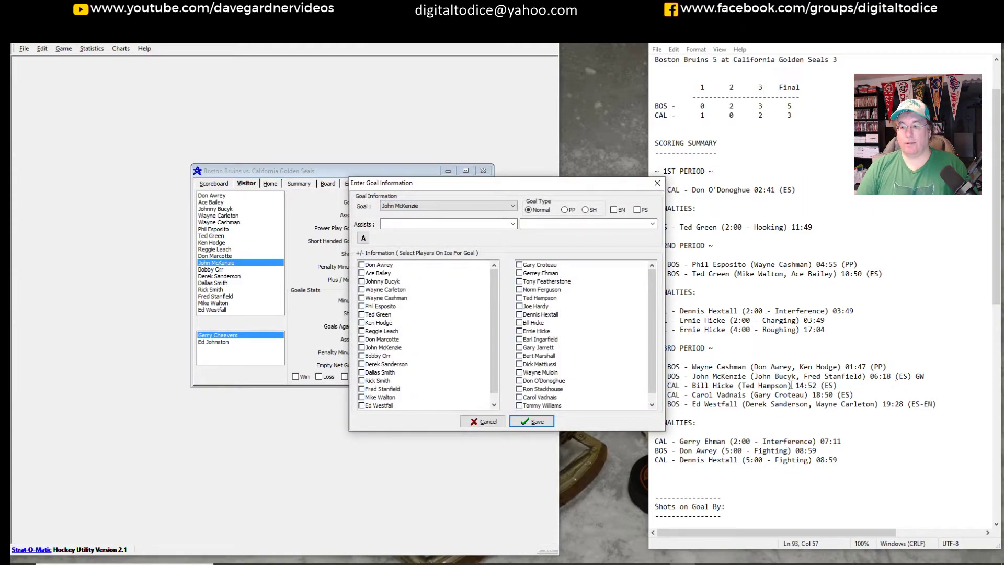
left_click(512, 224)
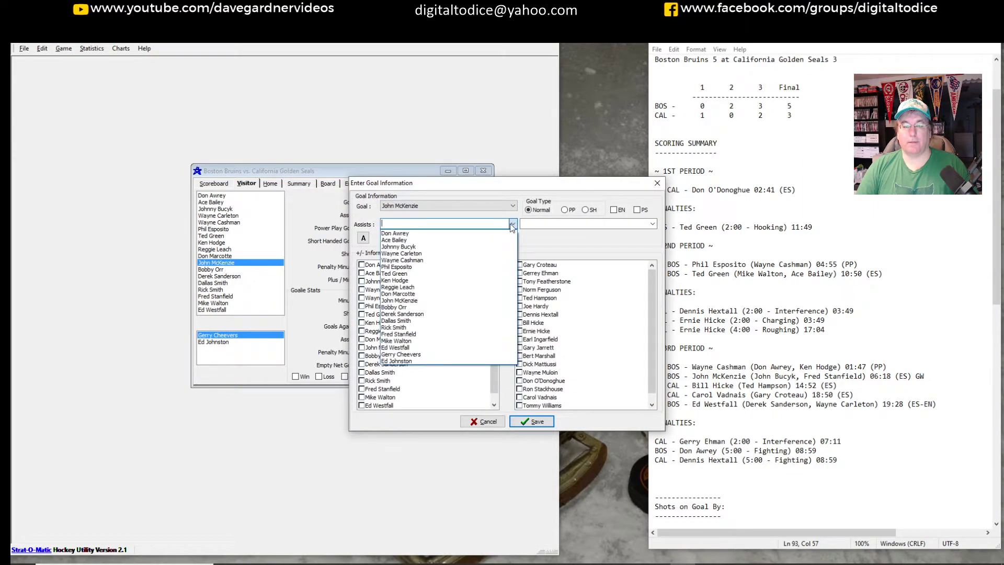
left_click(466, 244)
left_click(653, 224)
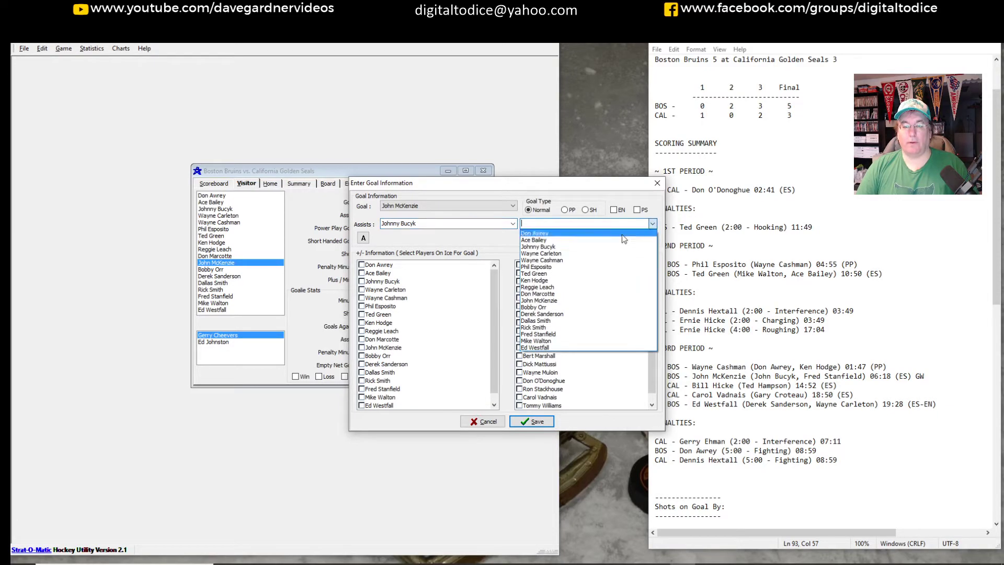
left_click(566, 336)
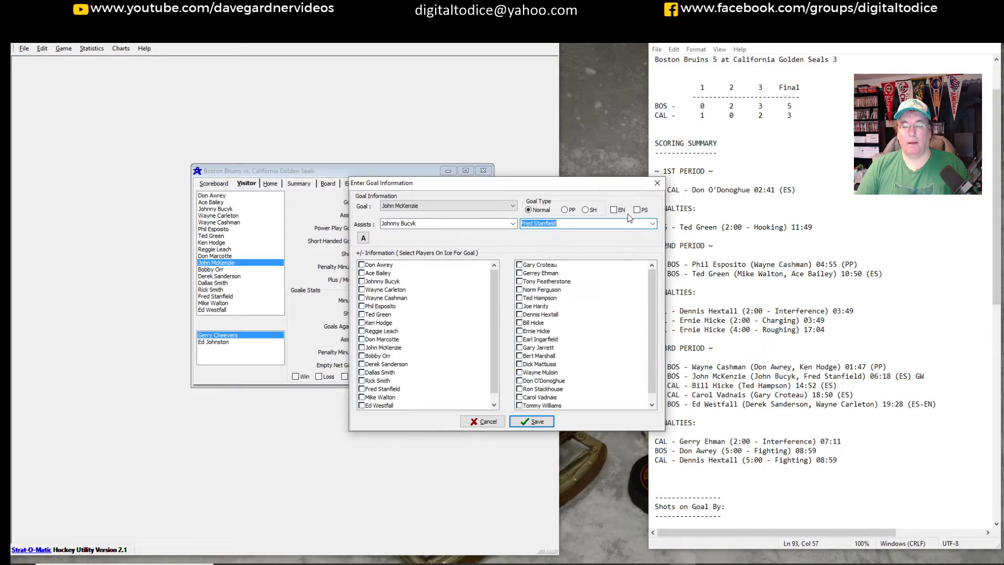
left_click(535, 424)
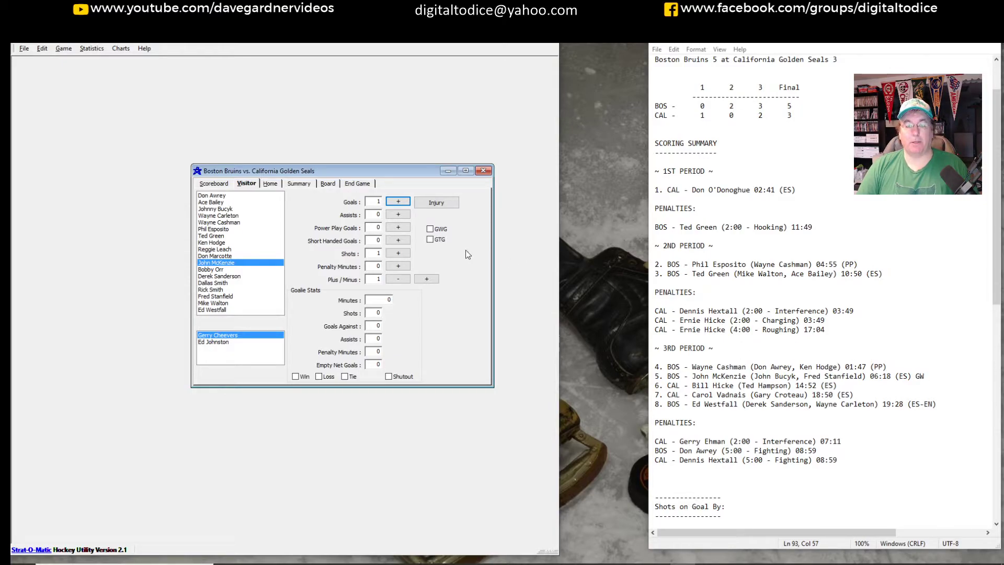
left_click(431, 230)
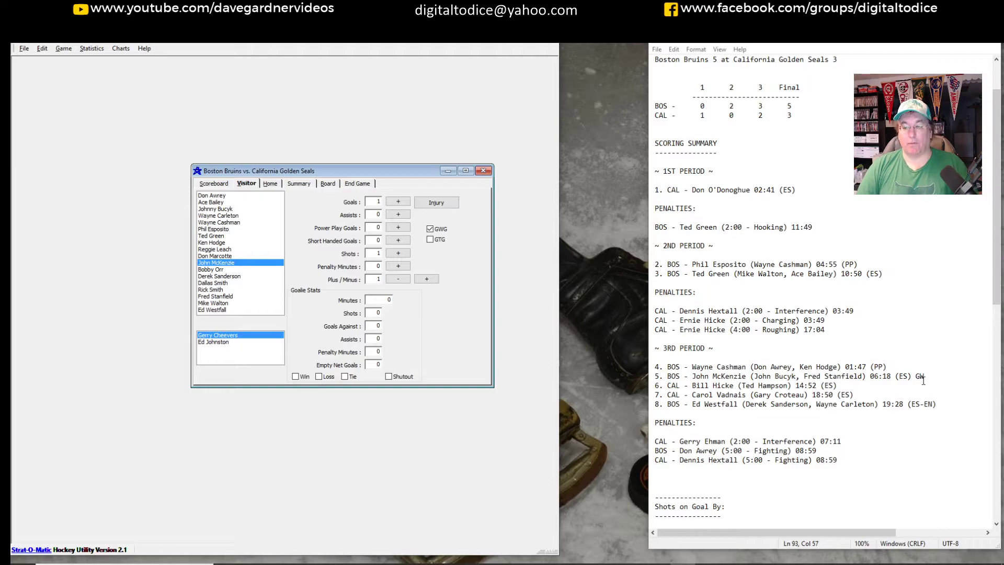
left_click(220, 184)
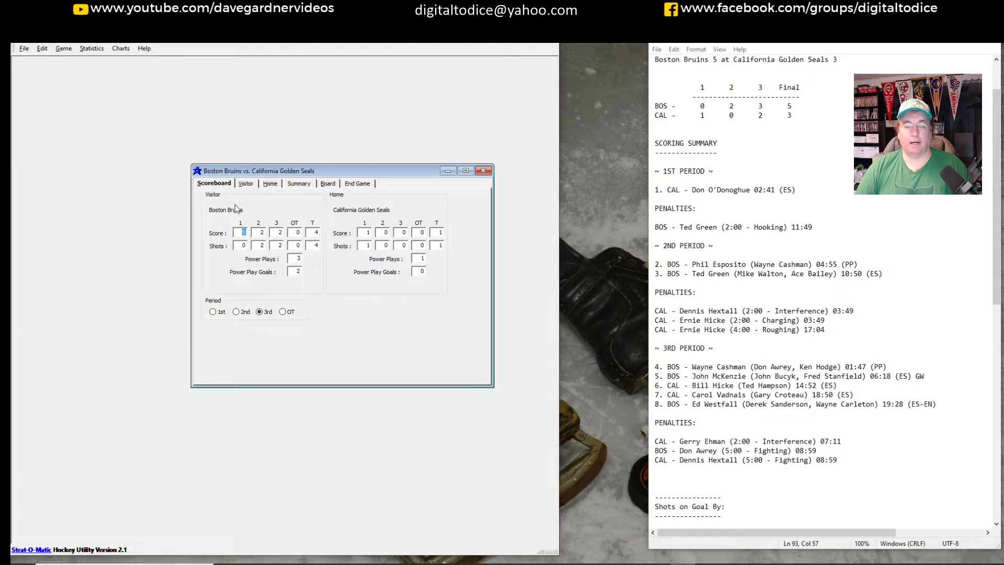
Step: Record a Normal goal for the home team's Bill Hicke, assisted by Ted Hampson
left_click(271, 184)
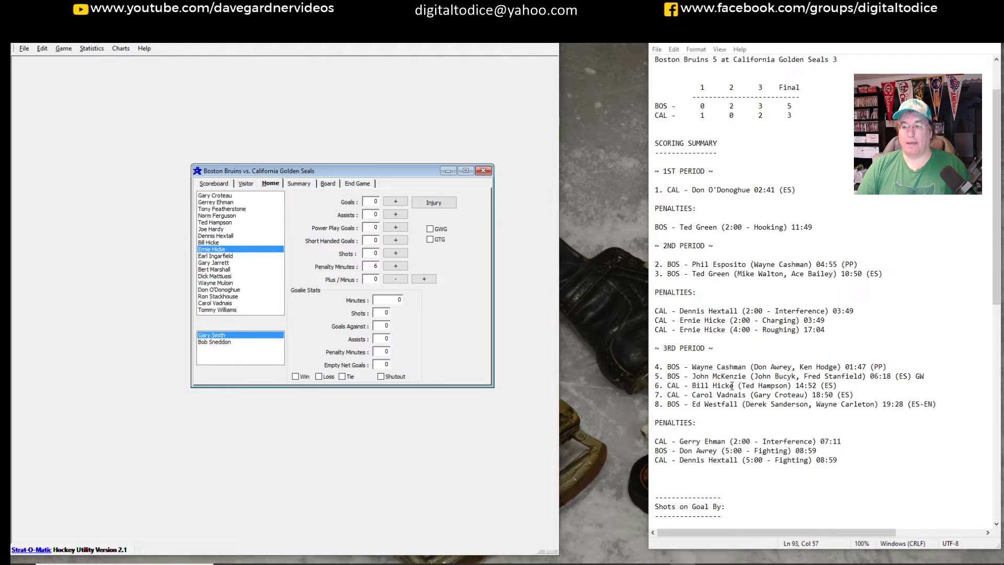
left_click(215, 243)
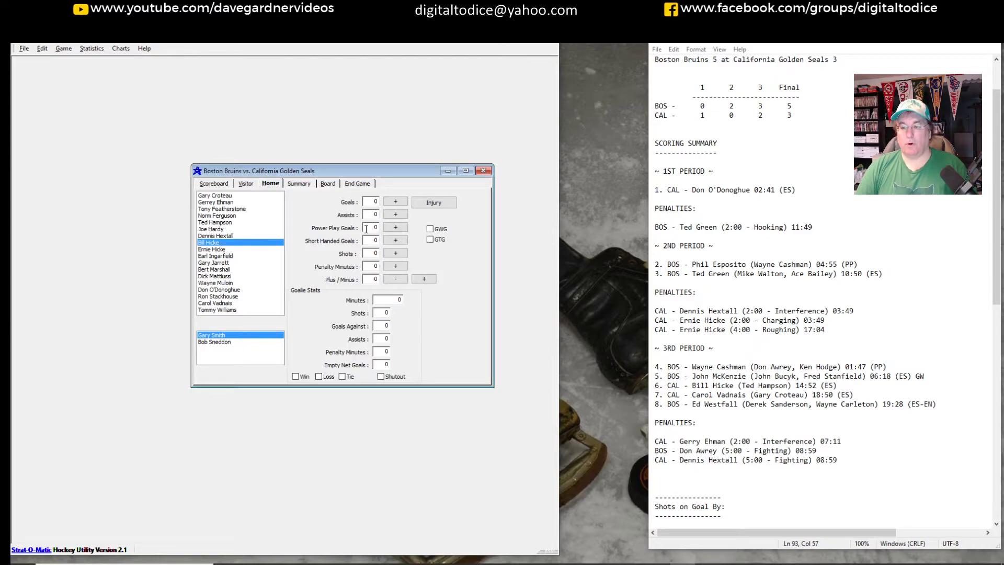
left_click(395, 202)
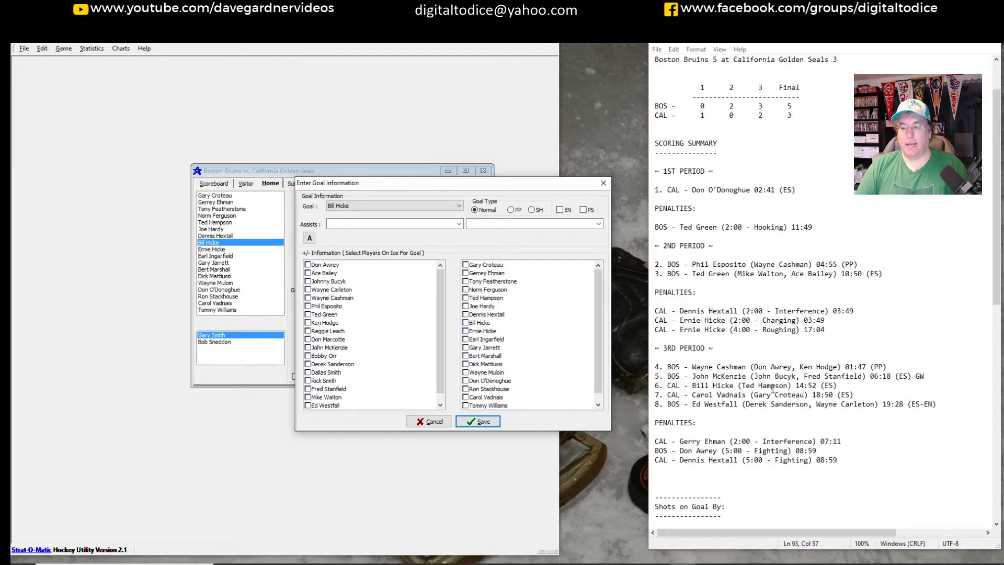
left_click(459, 224)
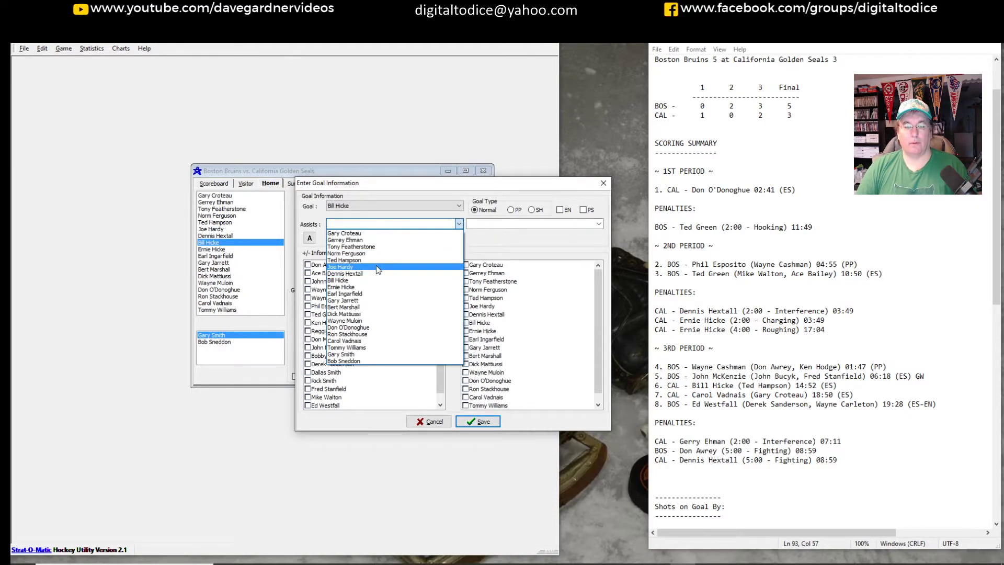
left_click(379, 267)
left_click(477, 421)
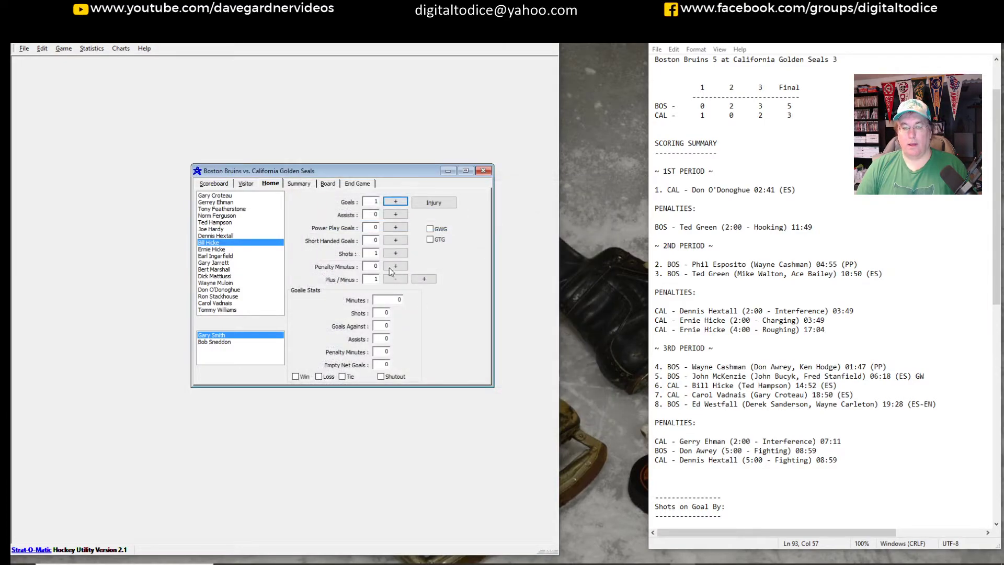
Step: Record a Normal goal for the home team's Carol Vadnais, assisted by Gary Croteau, and check the scoreboard and goal summary
left_click(226, 303)
left_click(396, 201)
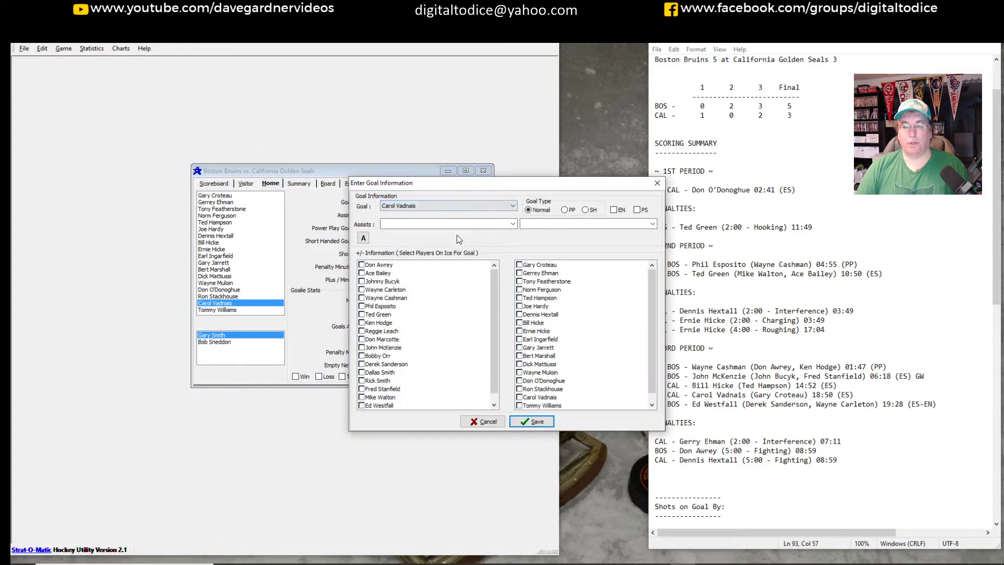
left_click(506, 225)
left_click(474, 234)
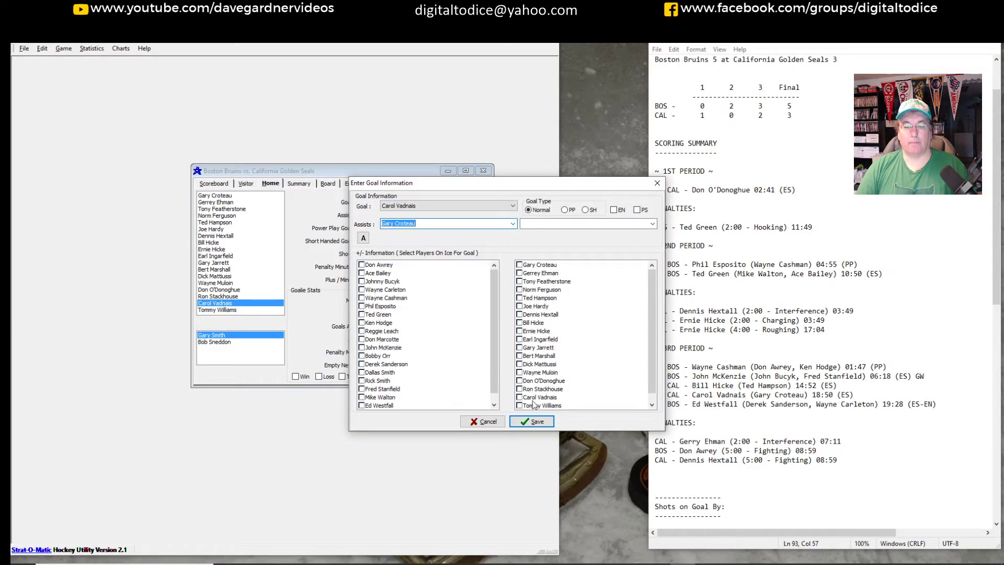
left_click(532, 421)
left_click(222, 184)
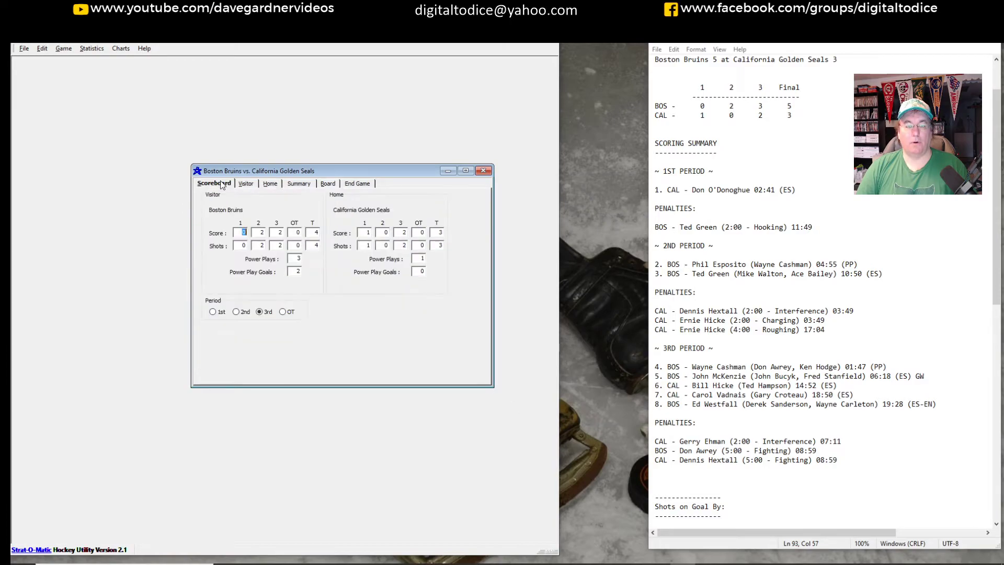
left_click(297, 184)
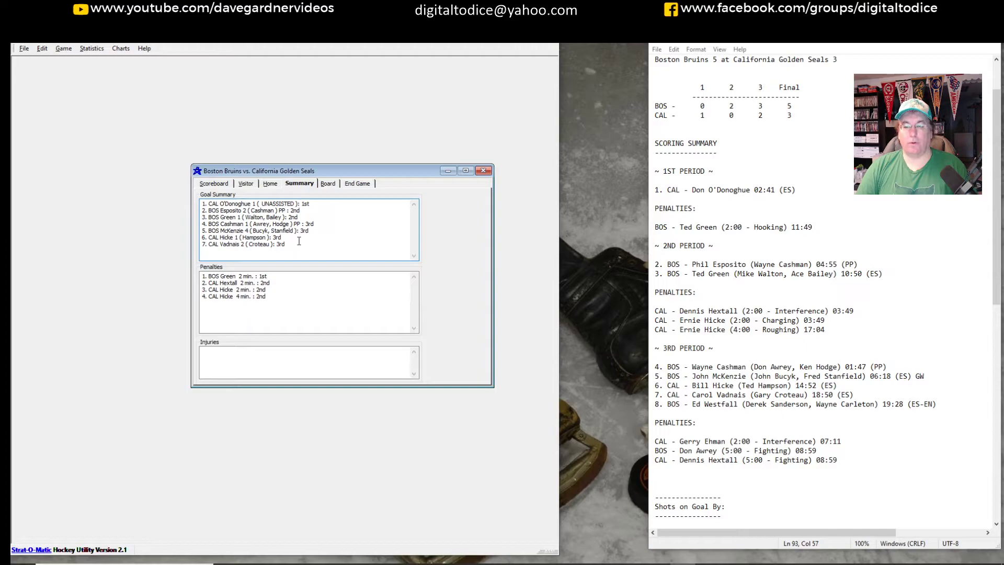
Step: Record a Normal empty-net goal for the visiting team's Ed Westfall, assisted by Derek Sanderson and Wayne Carleton, and check the scoreboard
left_click(246, 184)
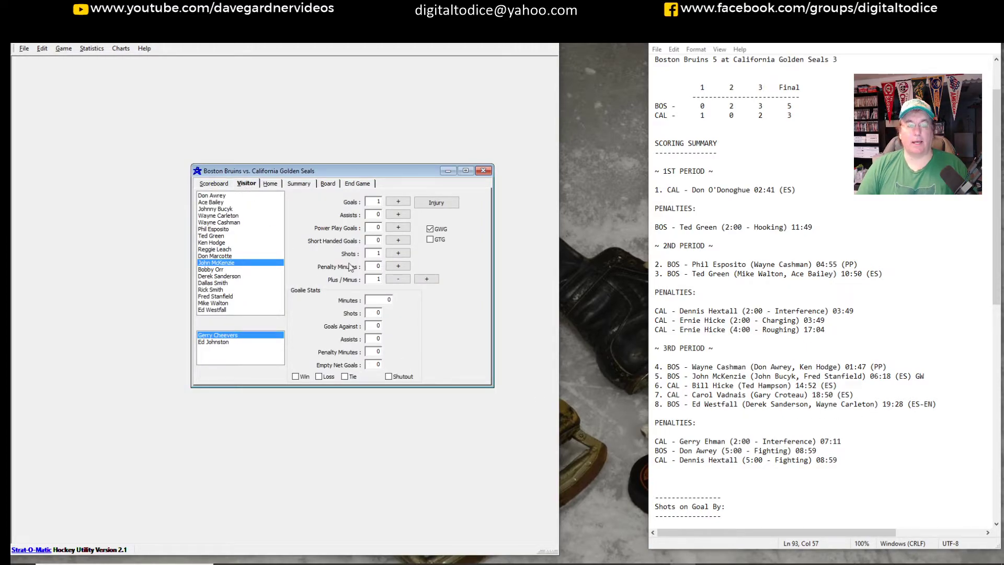
left_click(224, 310)
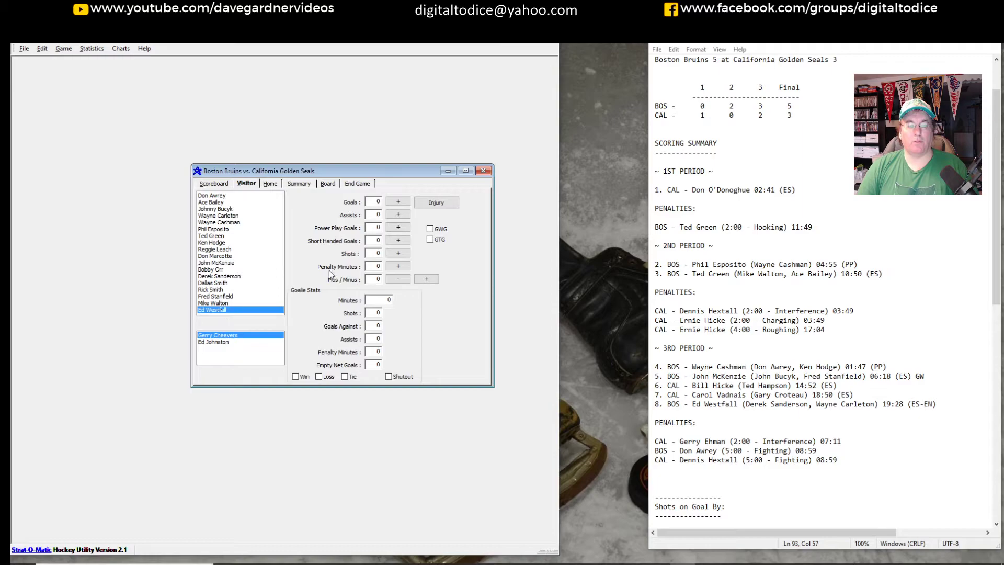
left_click(398, 202)
left_click(513, 225)
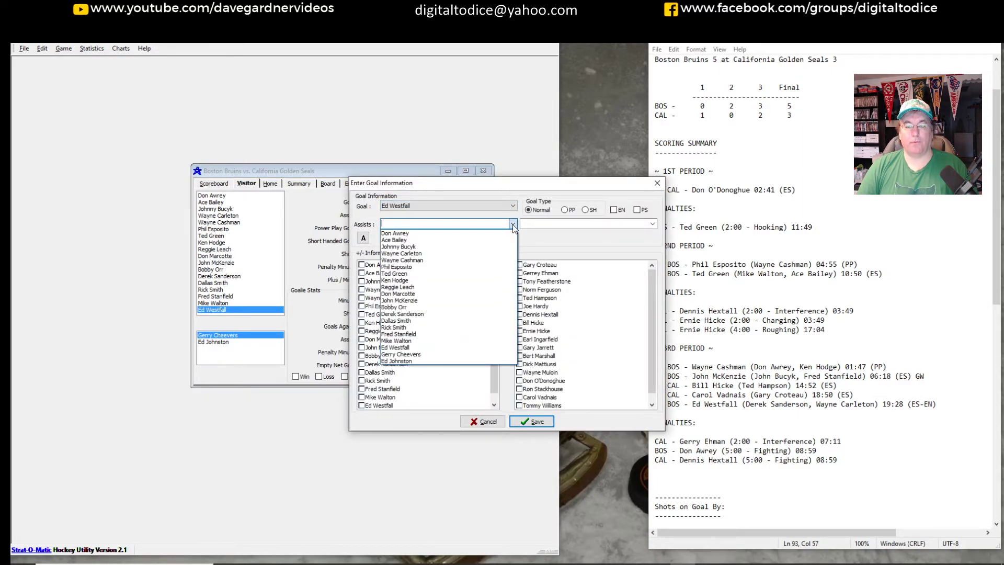
left_click(425, 314)
left_click(638, 225)
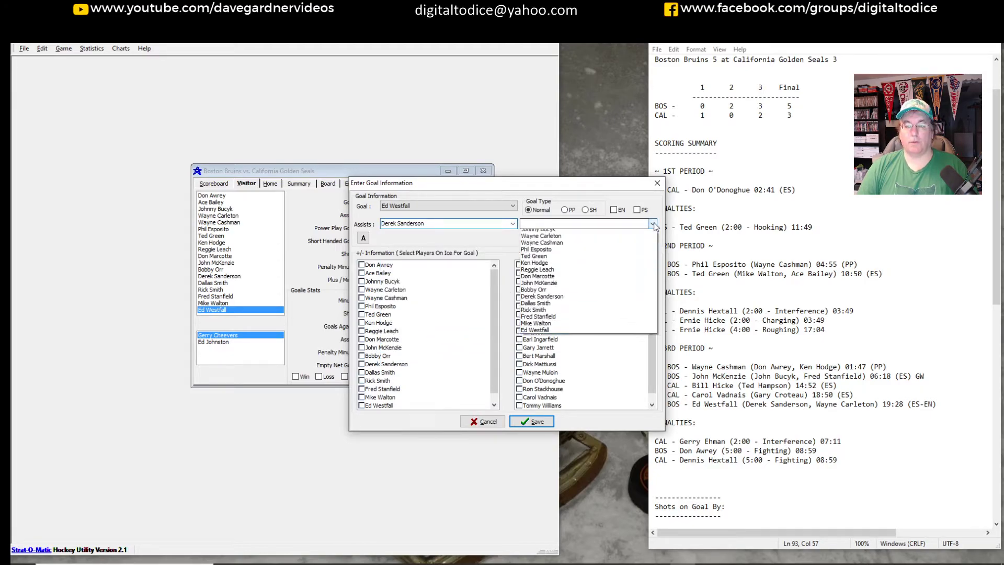
left_click(594, 249)
left_click(615, 210)
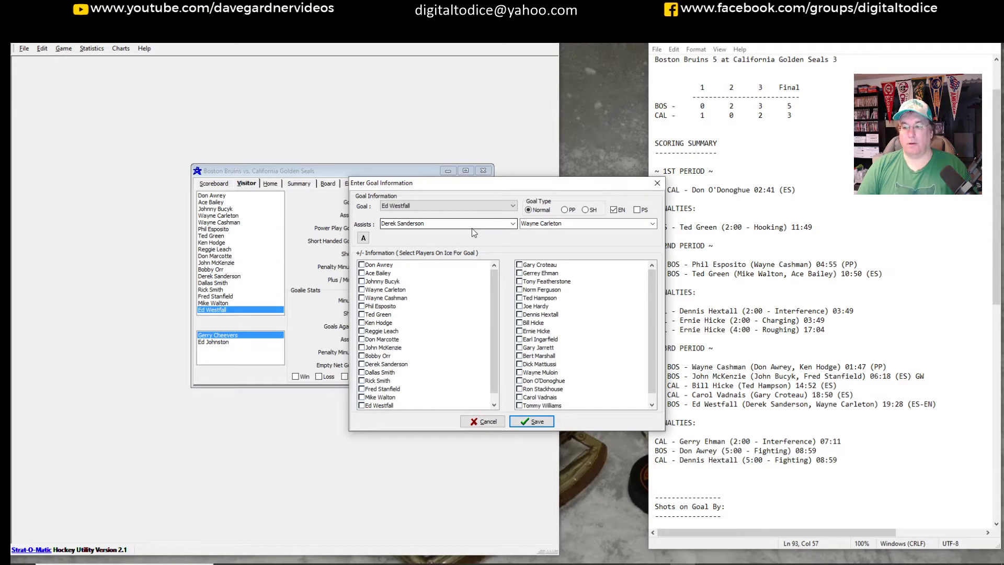
left_click(537, 423)
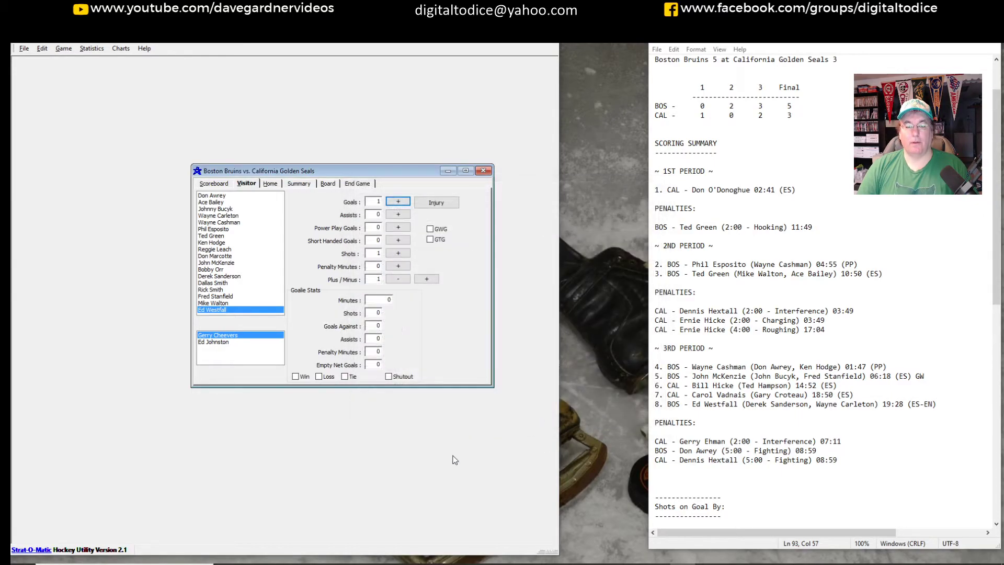
left_click(221, 185)
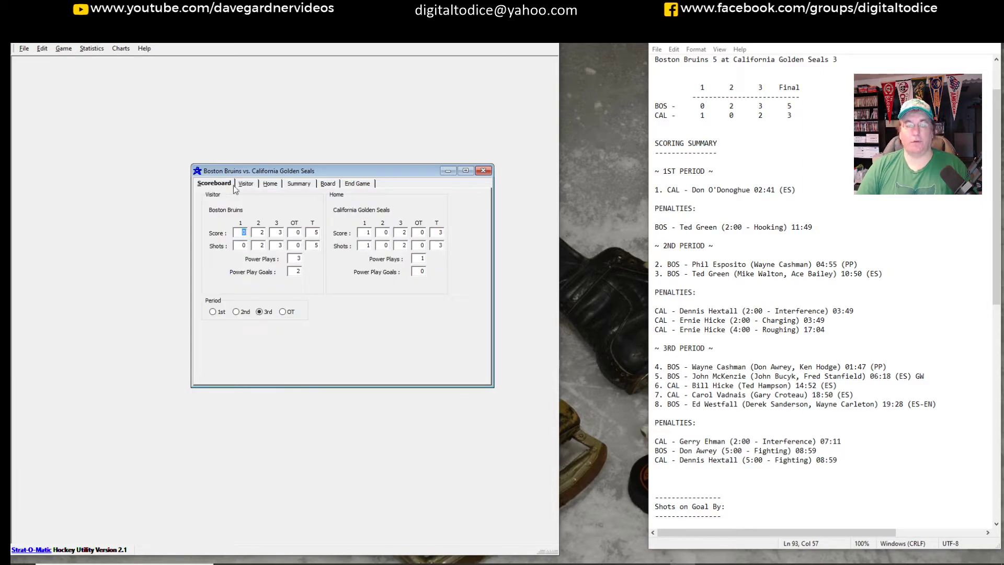
Step: Record a 2-minute penalty for the home team's Gerrey Ehman that gives the opponent a power play
left_click(271, 184)
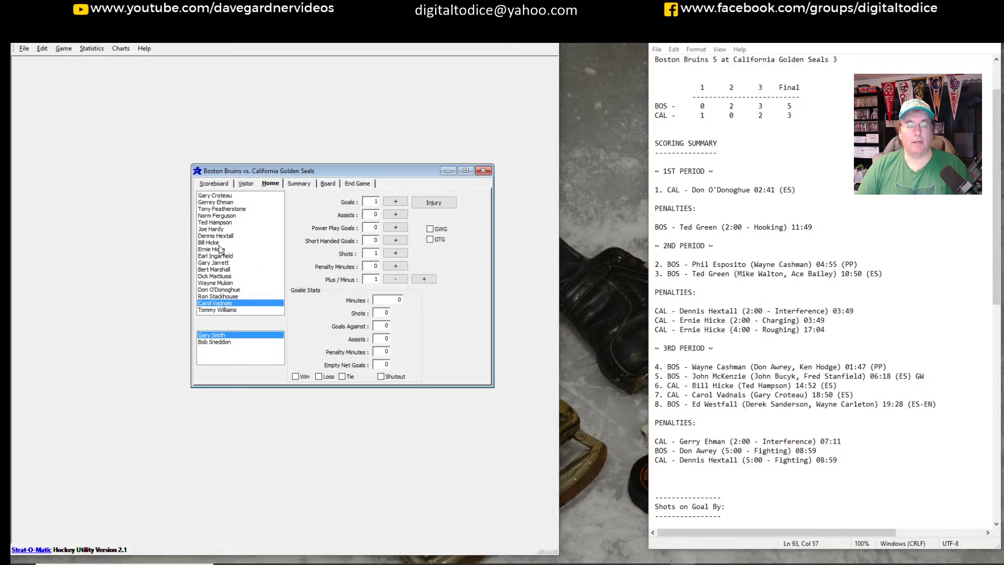
left_click(225, 202)
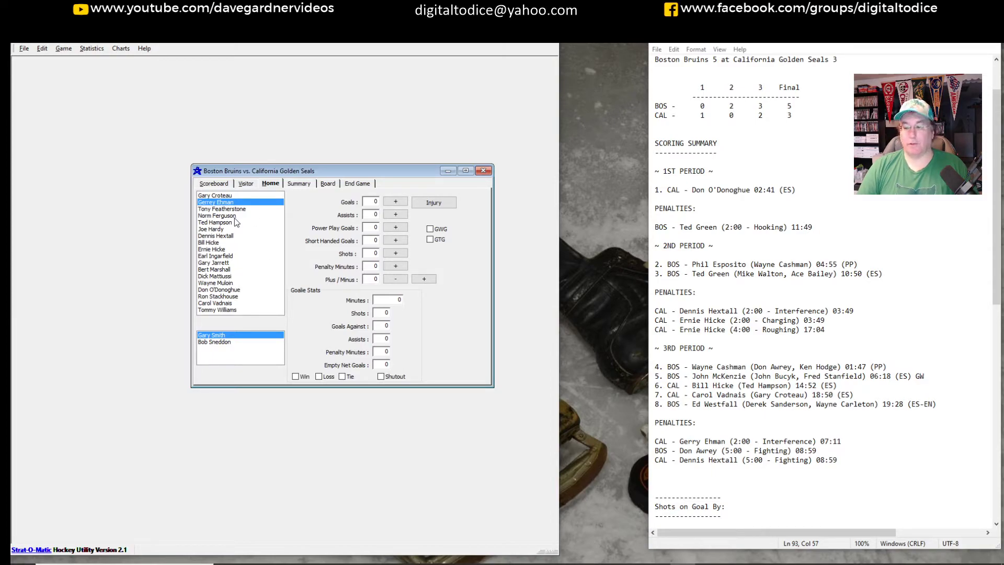
left_click(396, 267)
left_click(497, 336)
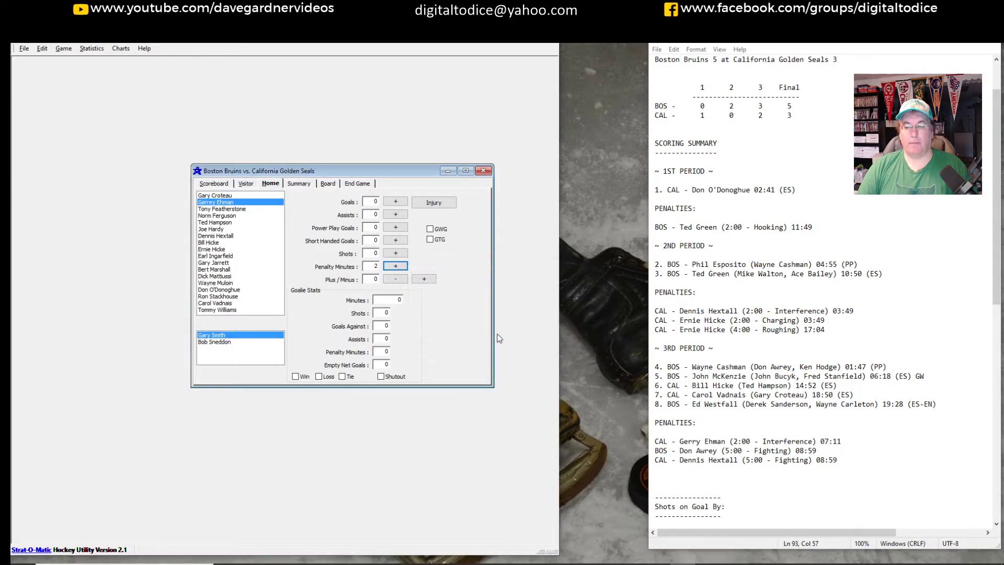
Step: Record a 5-minute penalty for the visiting team's Don Awrey without giving the opponent a power play
left_click(247, 184)
left_click(225, 195)
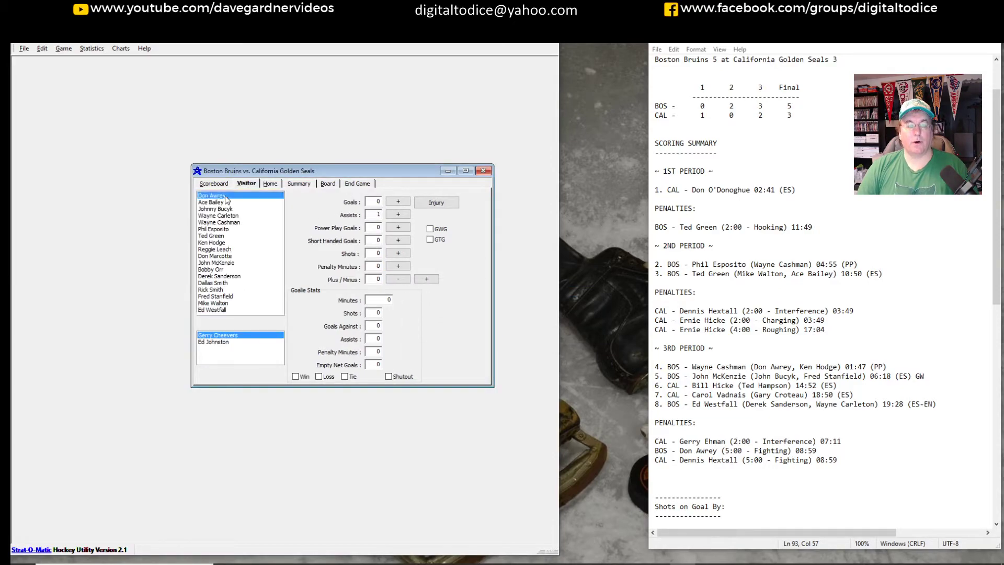
left_click(398, 267)
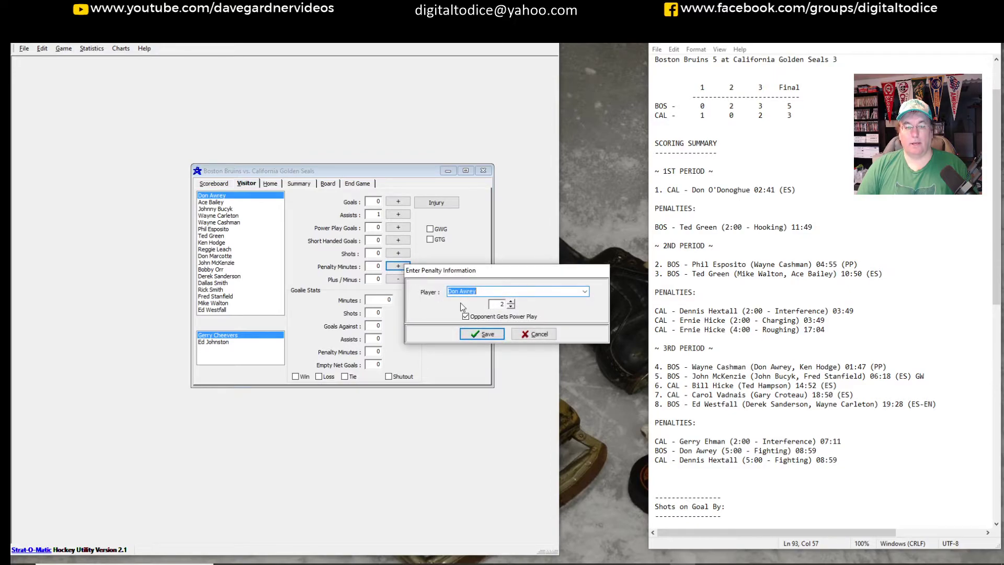
left_click(466, 316)
left_click(511, 301)
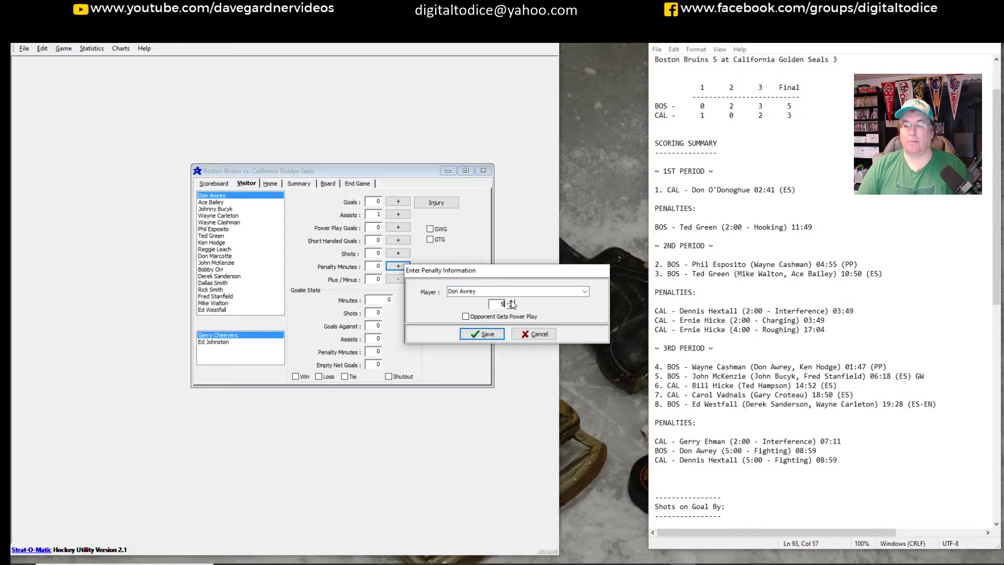
left_click(484, 334)
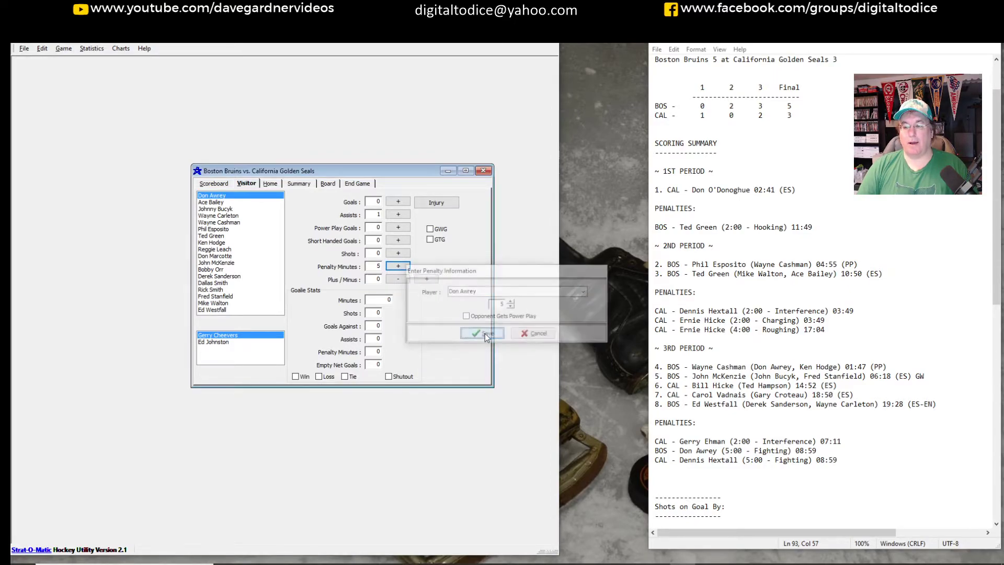
Step: Record a 5-minute penalty for the home team's Dennis Hextall without an opponent power play, and check the penalty summary
left_click(270, 183)
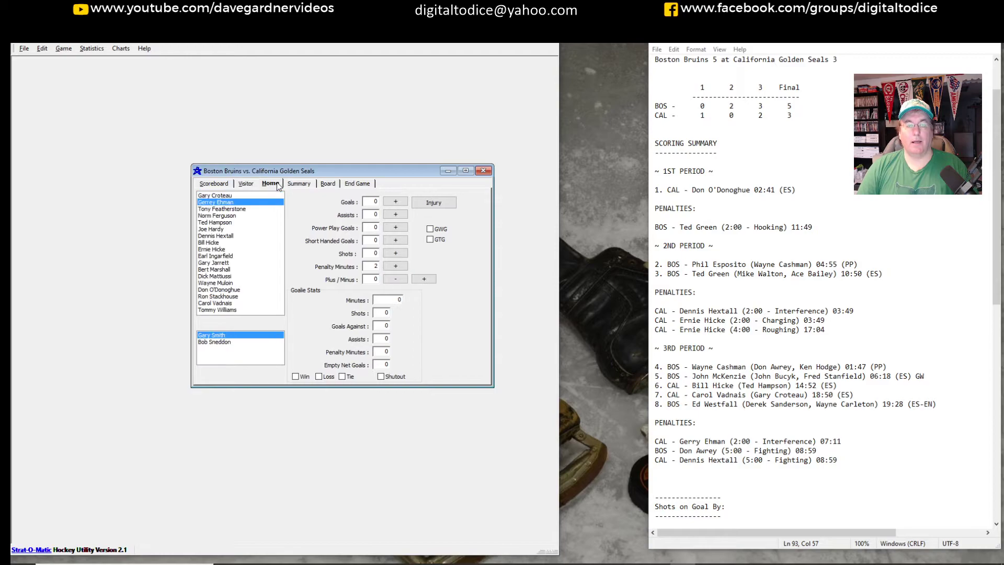
left_click(233, 236)
left_click(396, 267)
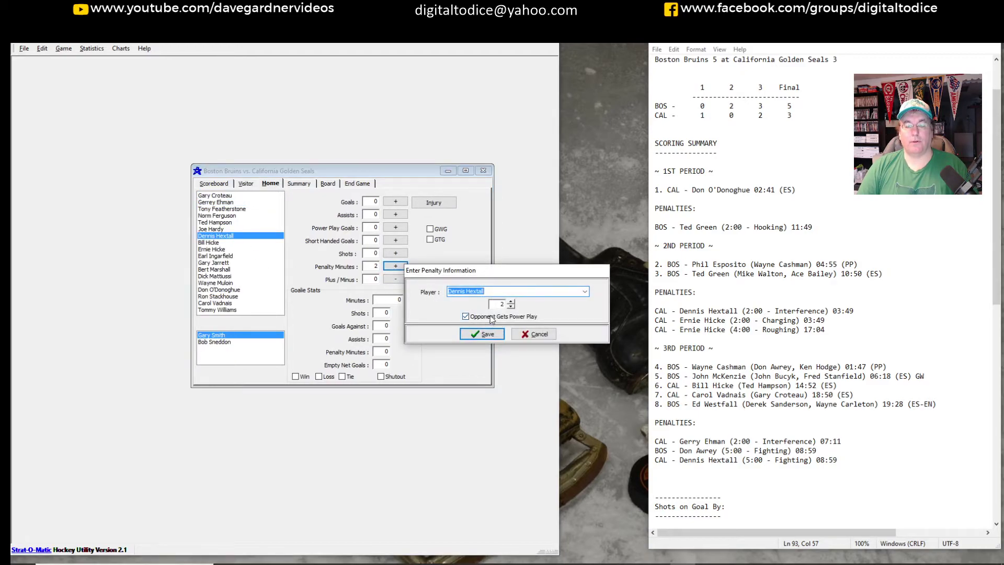
left_click(511, 301)
left_click(511, 301)
left_click(511, 302)
left_click(485, 334)
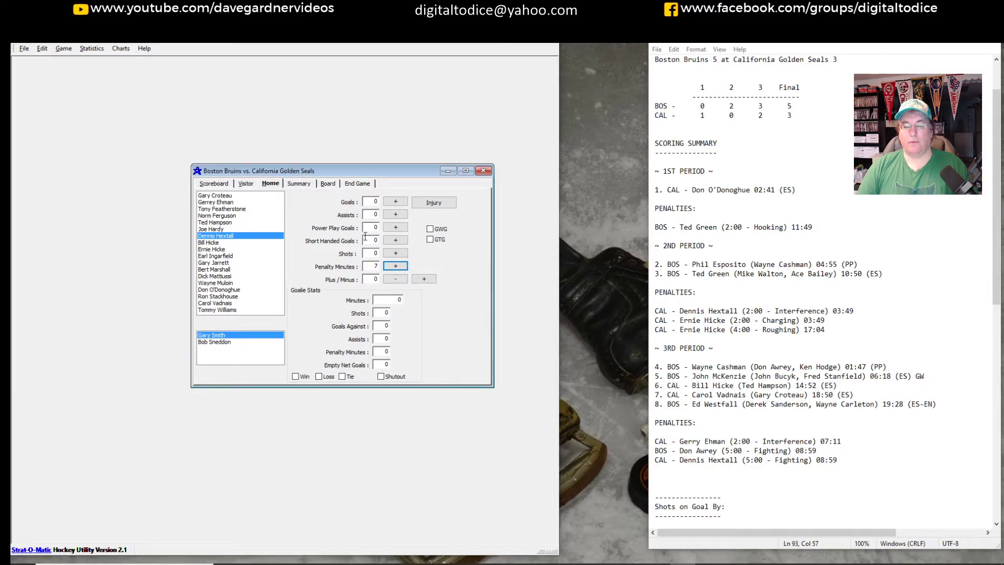
left_click(303, 185)
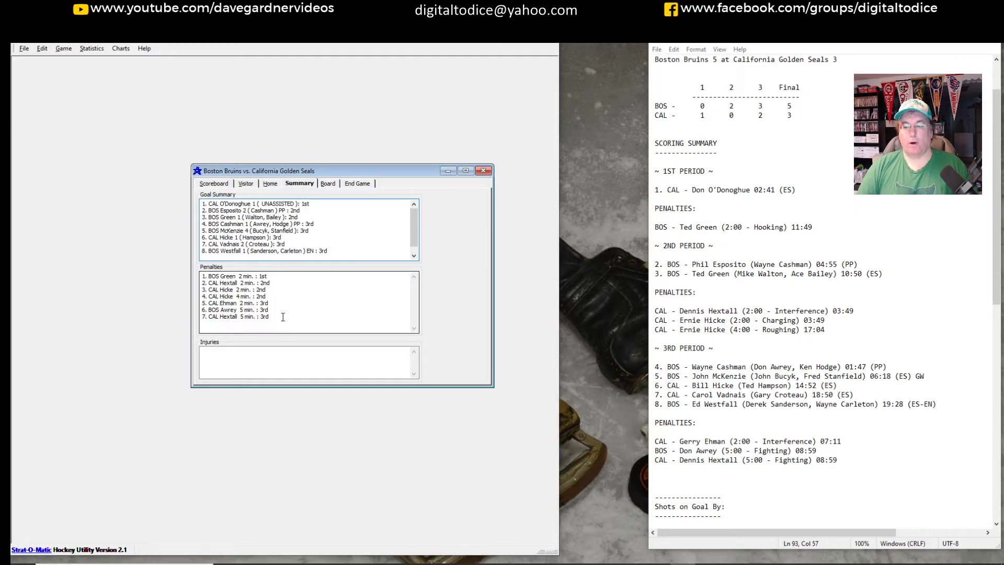
Step: Enter visiting goalie Gerry Cheevers' stats from the game summary: 60 minutes, 32 shots, 3 goals against, and credit him with the win
left_click(246, 184)
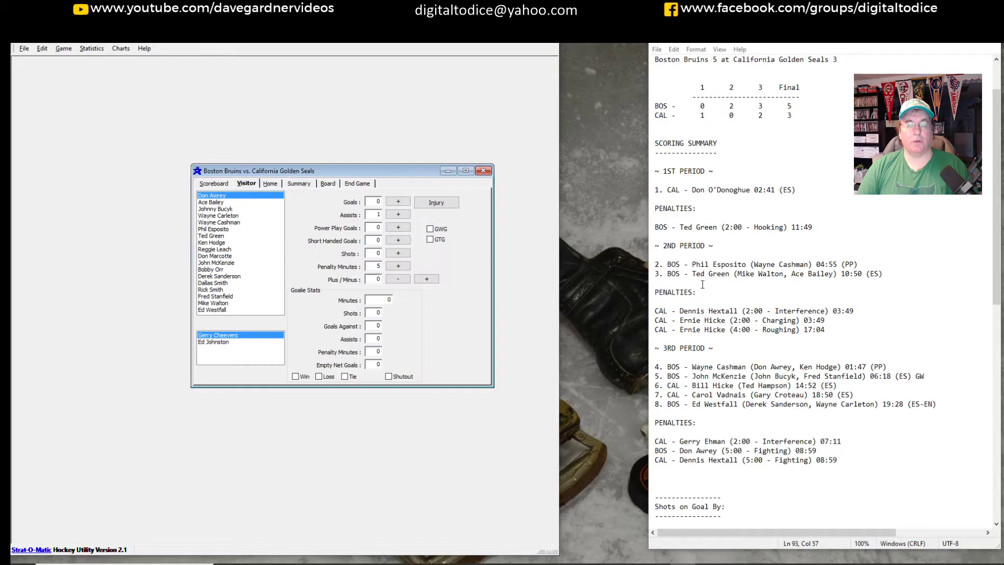
scroll(785, 297, "down", 9)
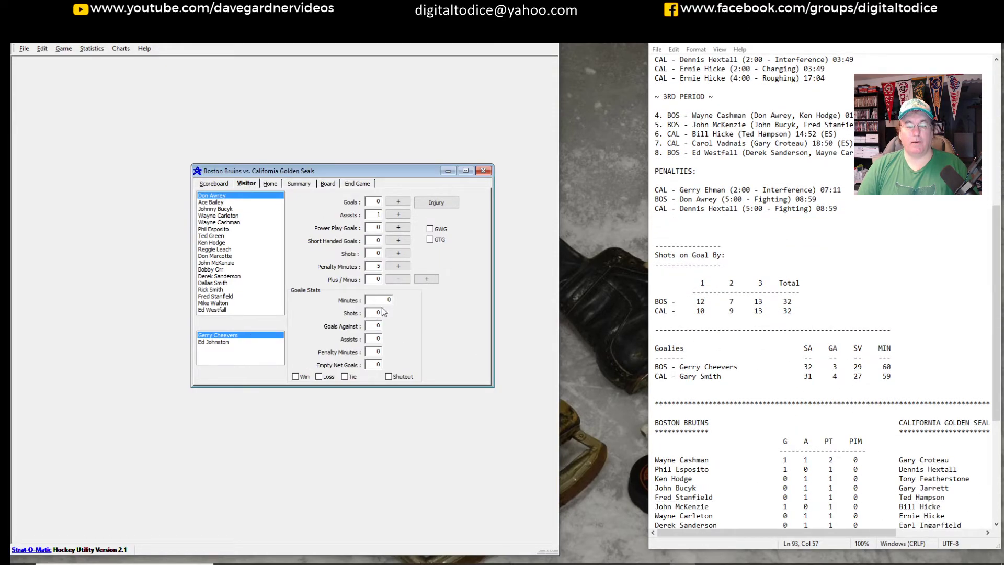
key("BackSpace")
type("6")
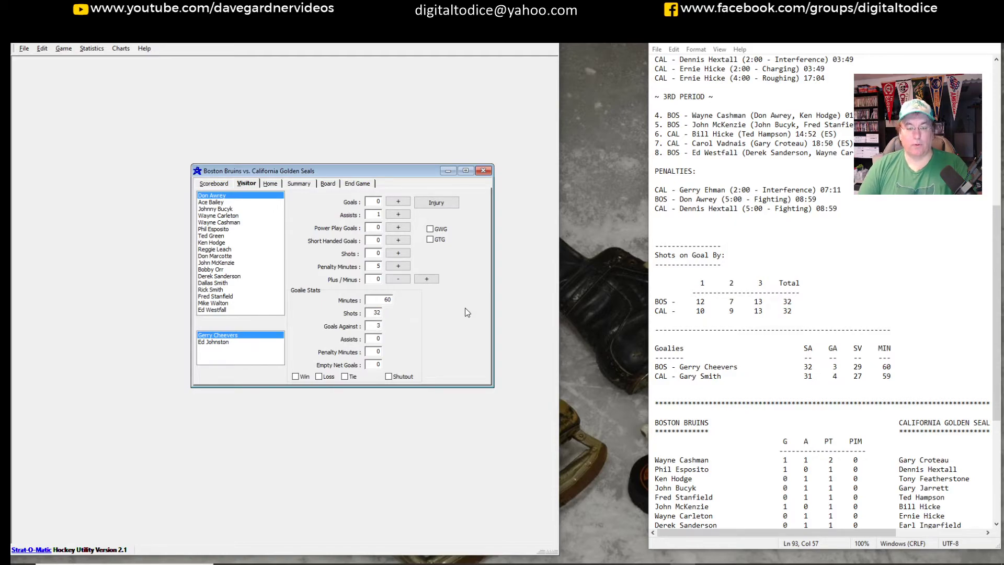
left_click(296, 376)
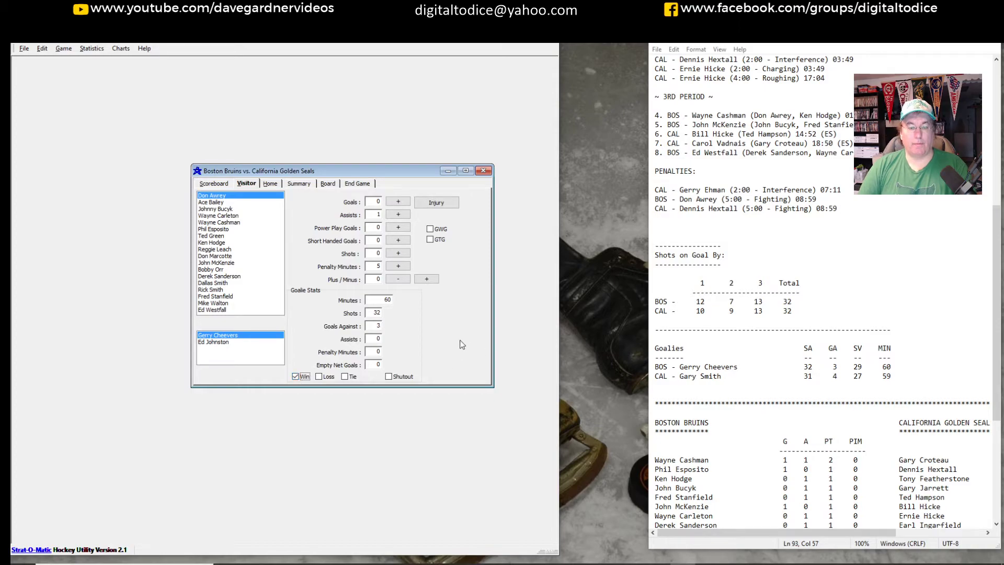
left_click(269, 183)
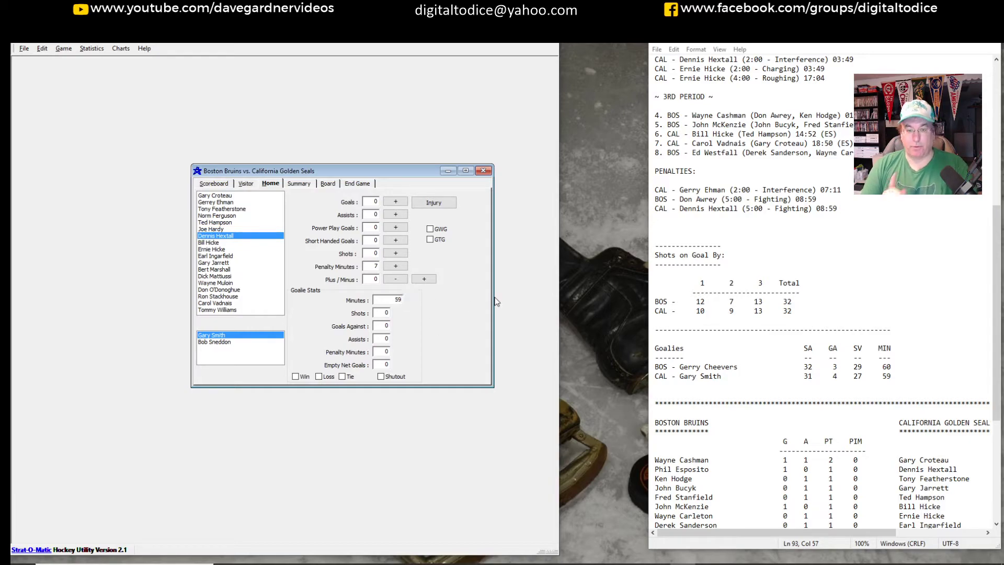
key("Tab")
type("31")
key("Tab")
type("4")
key("Tab")
key("Tab")
key("Tab")
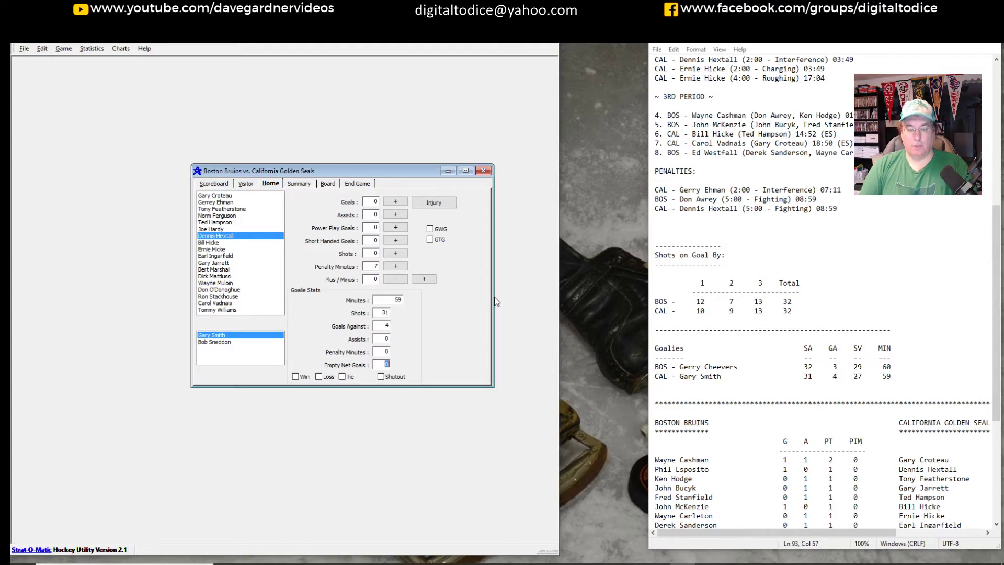
left_click(320, 377)
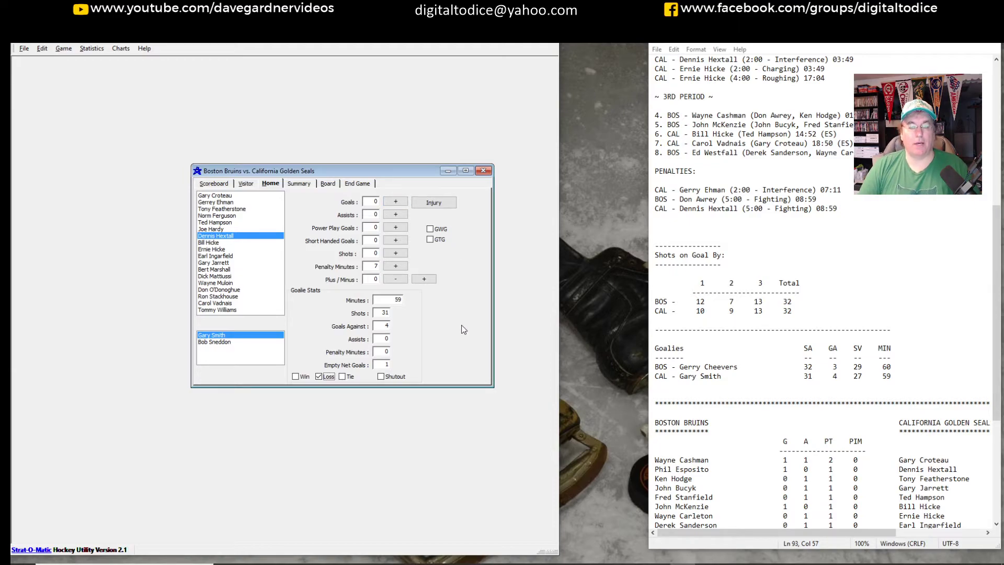
left_click(215, 186)
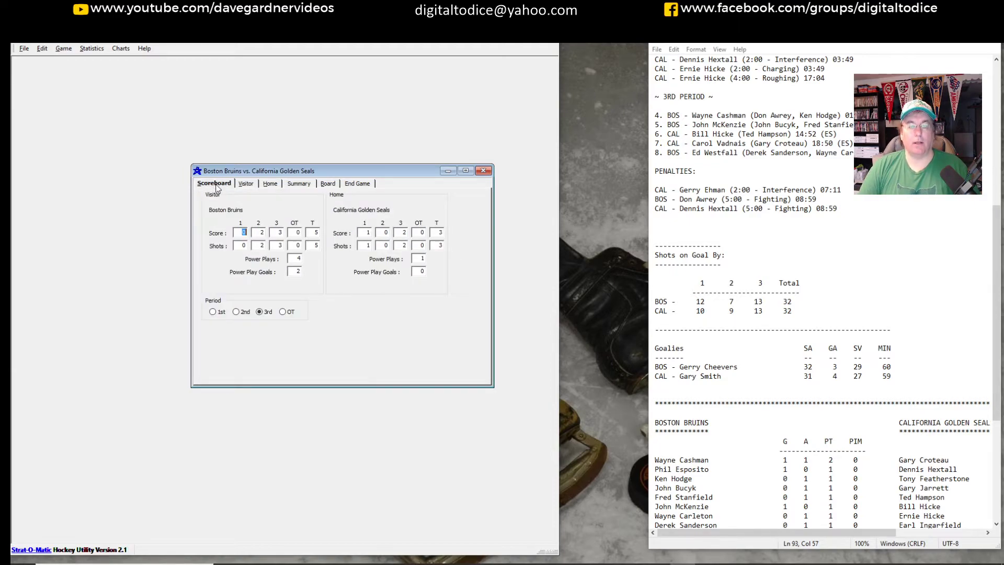
scroll(725, 262, "up", 11)
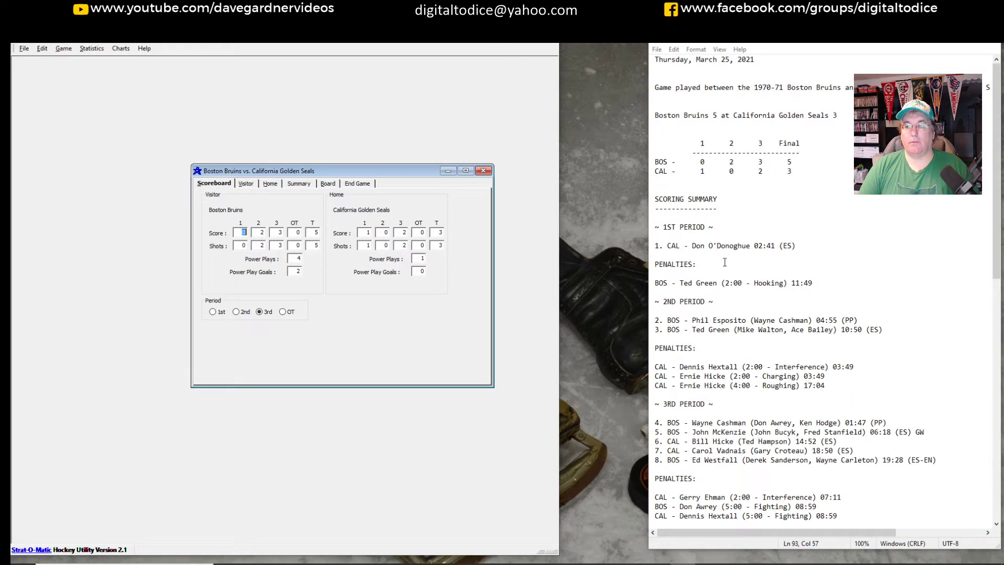
left_click(247, 185)
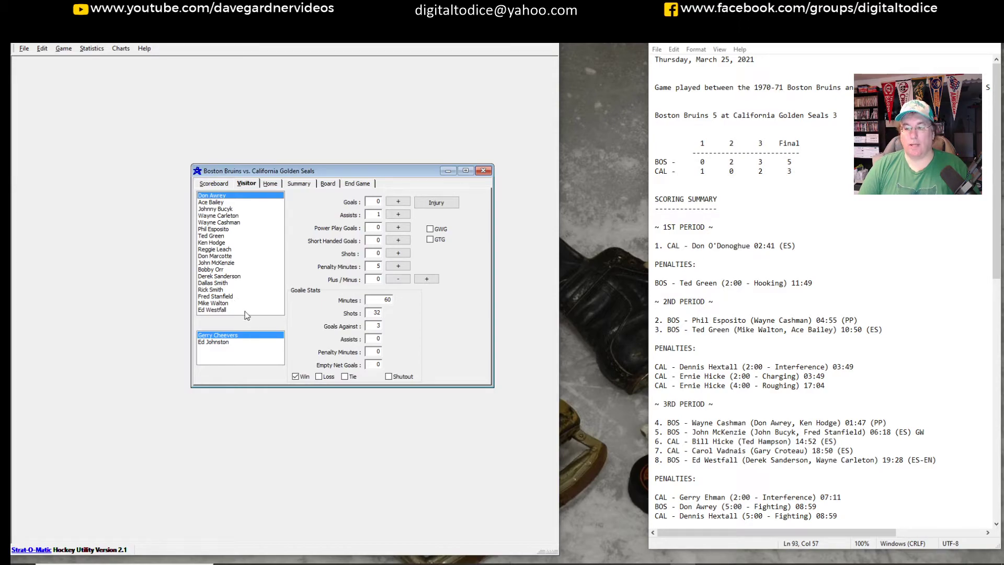
left_click(229, 263)
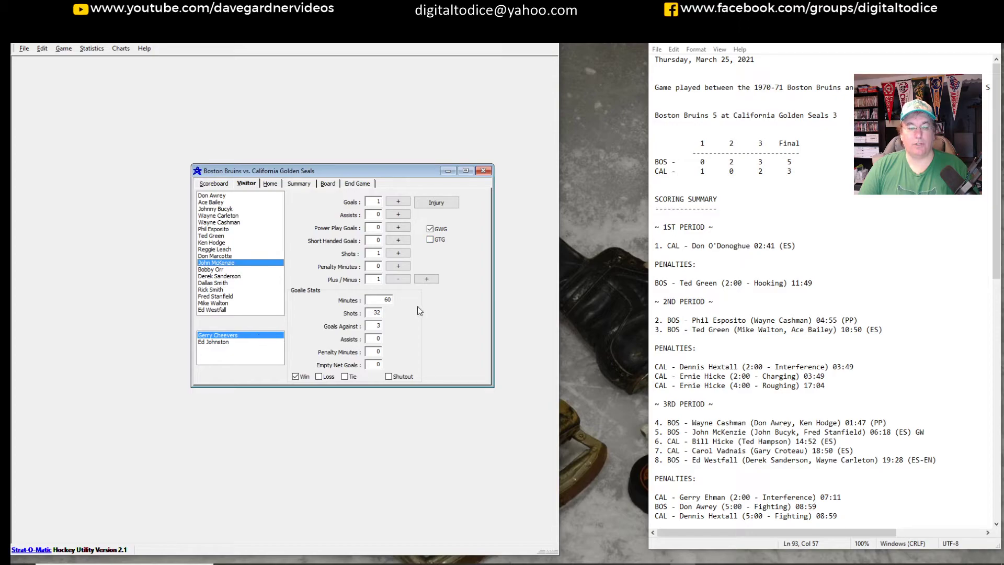
scroll(765, 330, "down", 4)
scroll(765, 329, "down", 3)
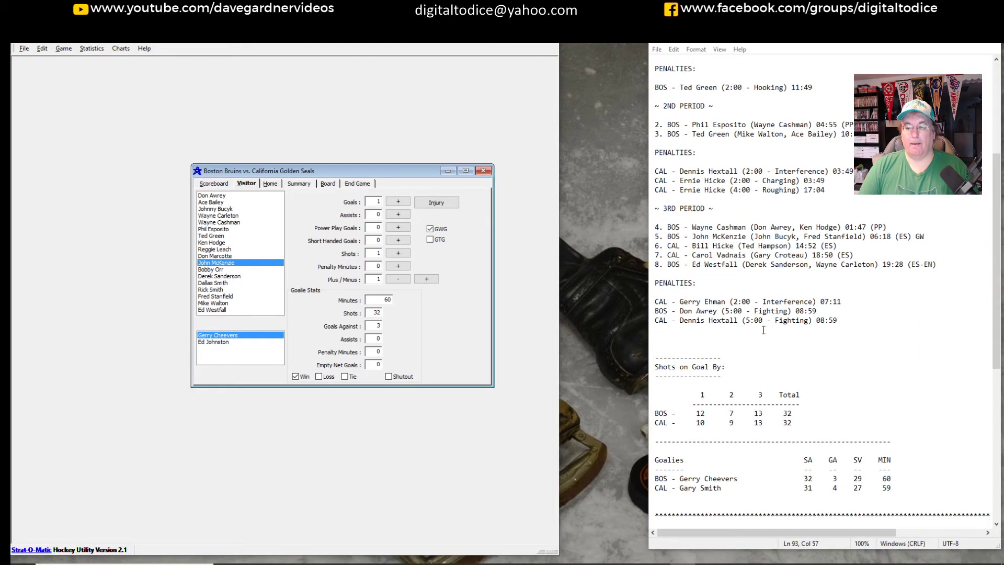
scroll(765, 329, "down", 2)
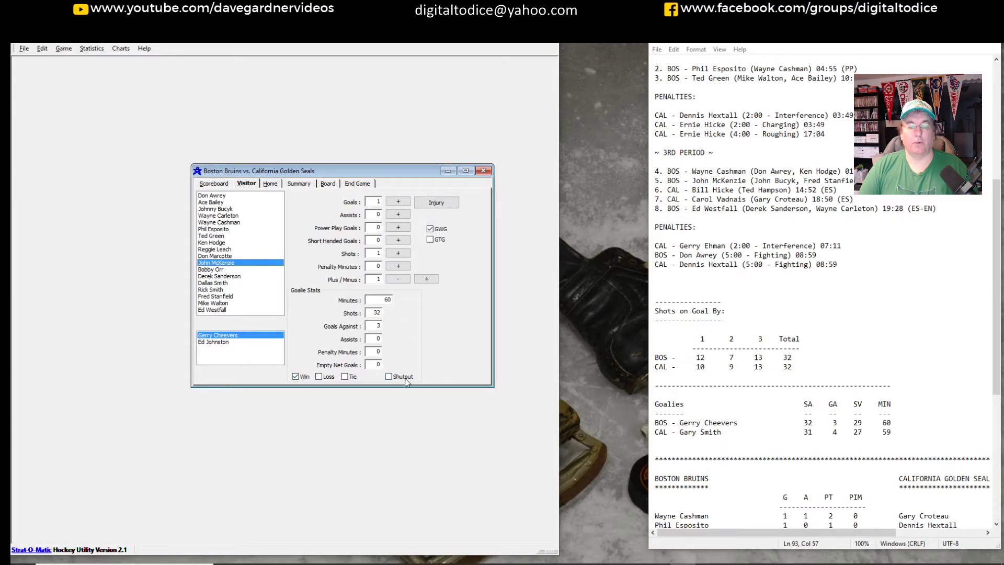
left_click(272, 184)
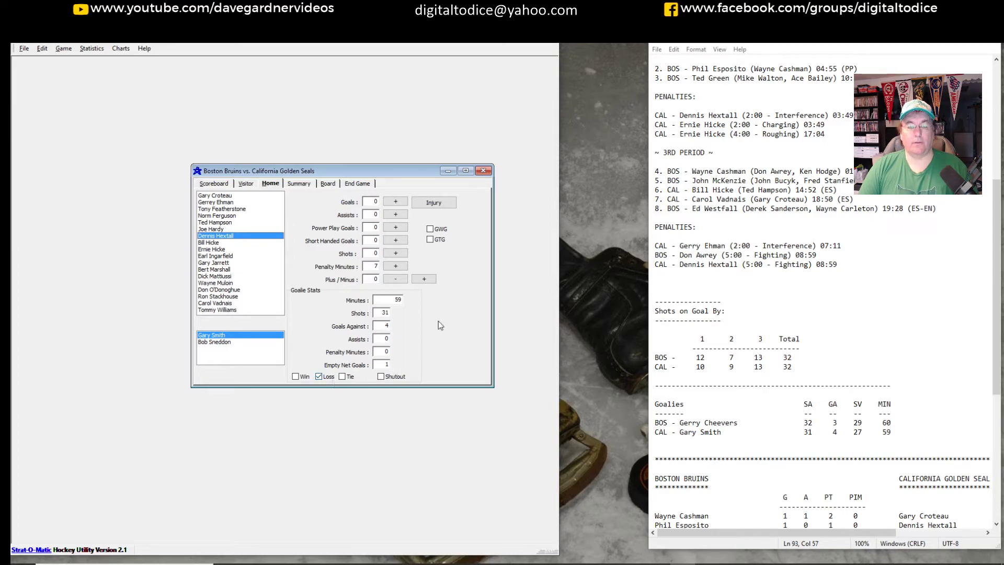
left_click(299, 184)
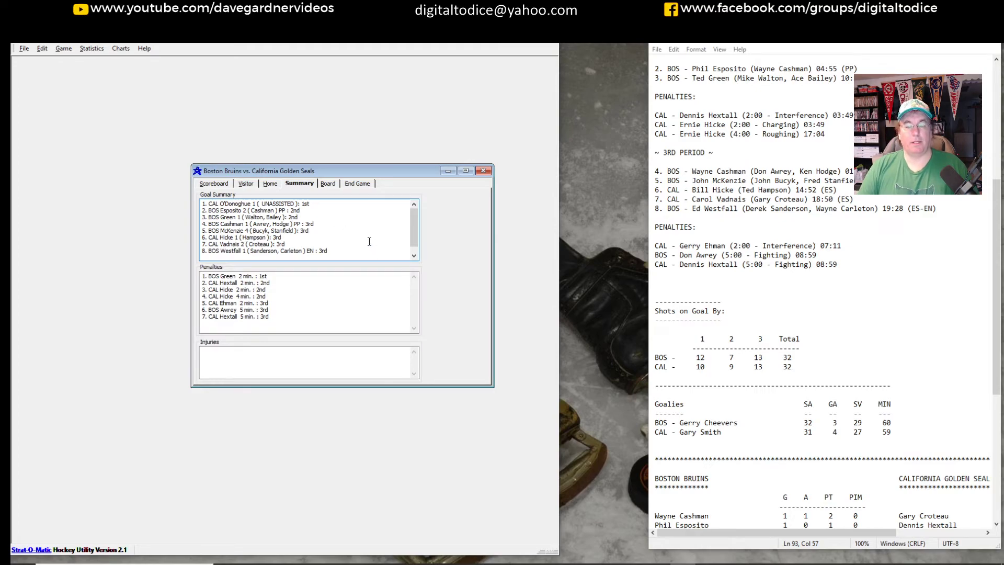
Step: End the game and save its stats with game results exported to the EXPORT folder as cal1
left_click(360, 186)
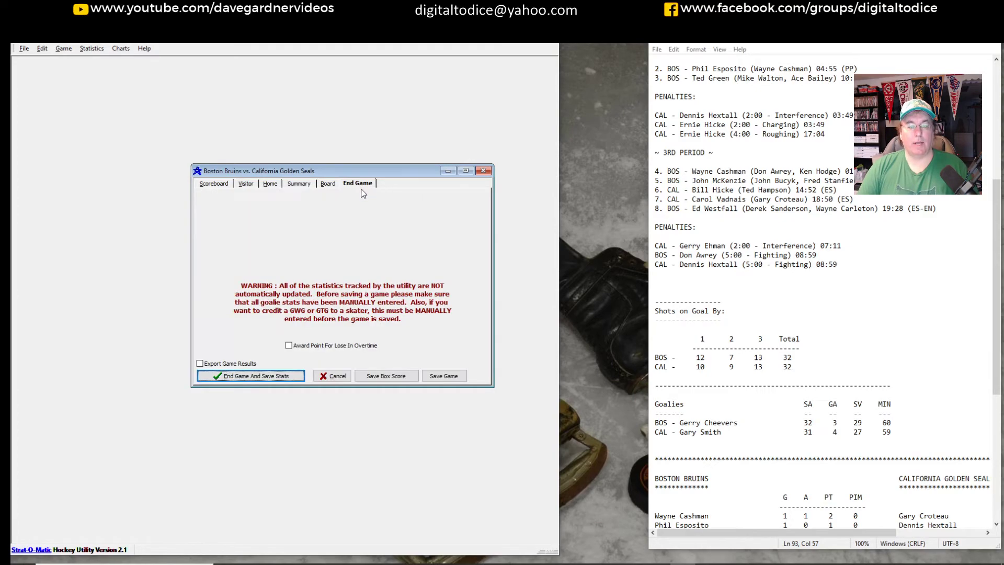
left_click(201, 364)
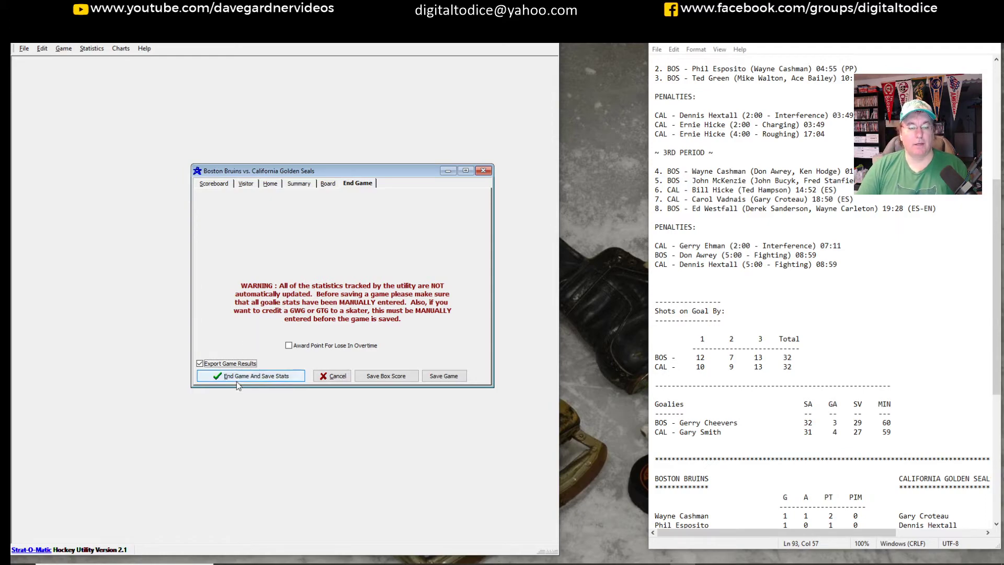
left_click(256, 379)
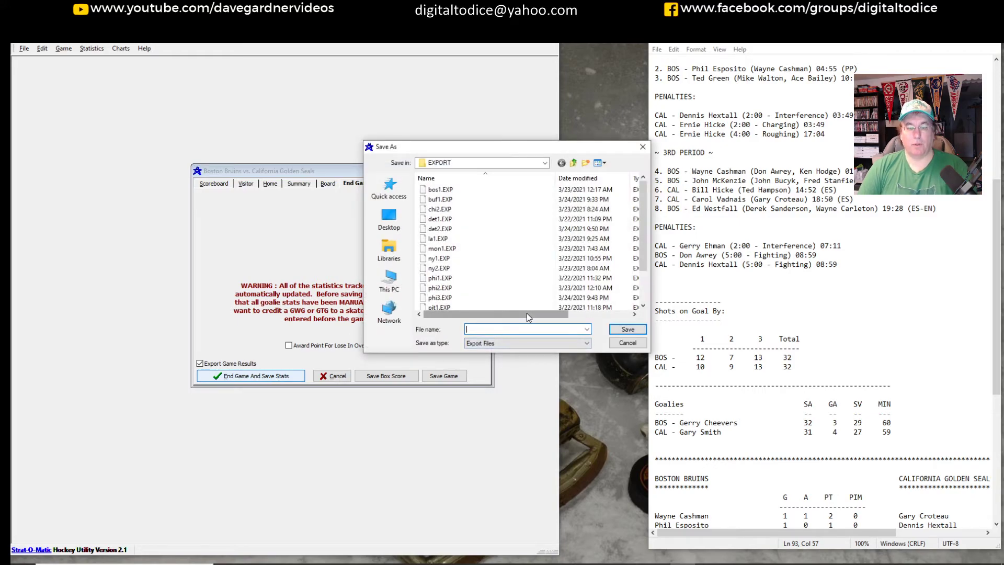
type("cal1")
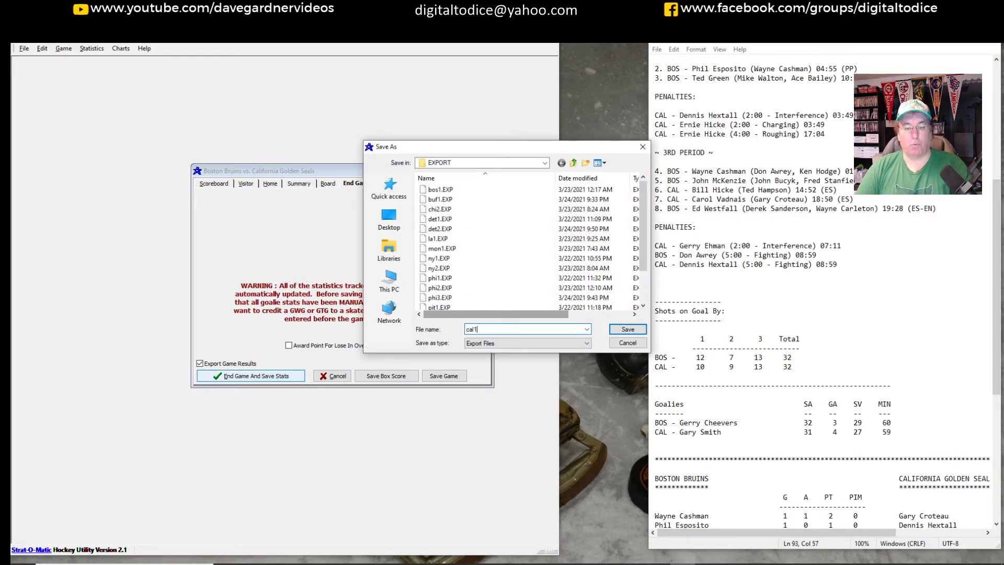
left_click(628, 330)
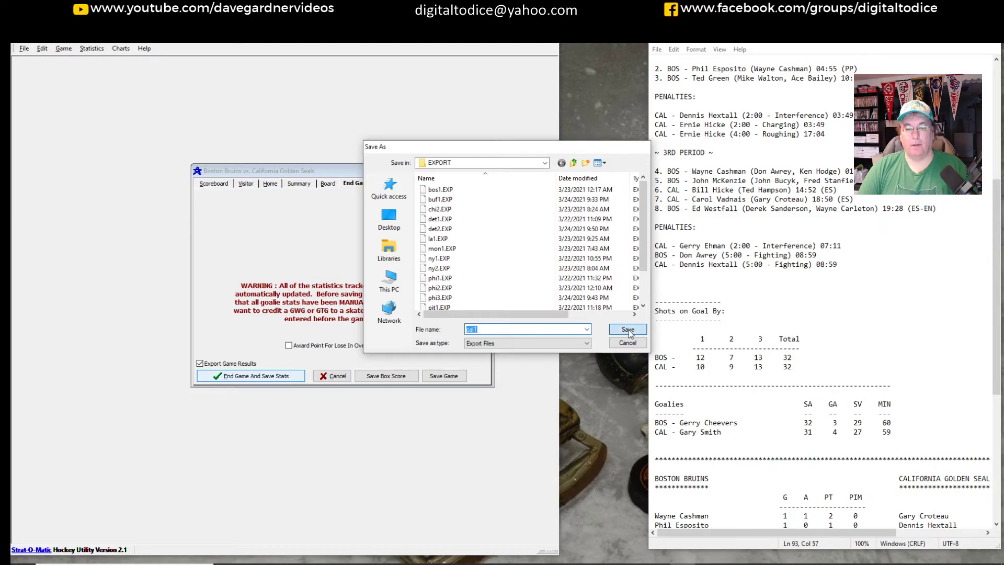
left_click(523, 331)
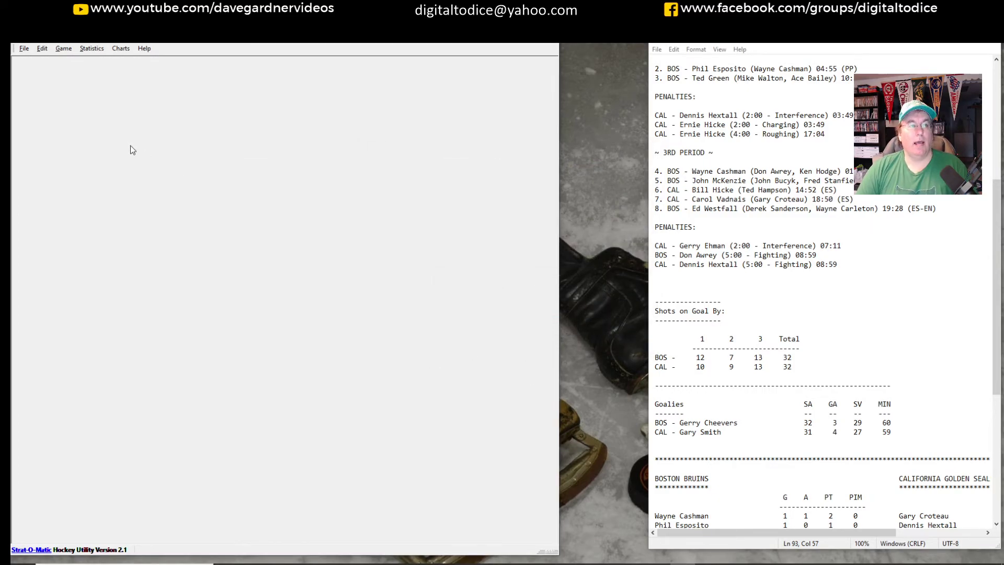
Step: View the league standings to check both teams' updated records, and close the report
left_click(91, 48)
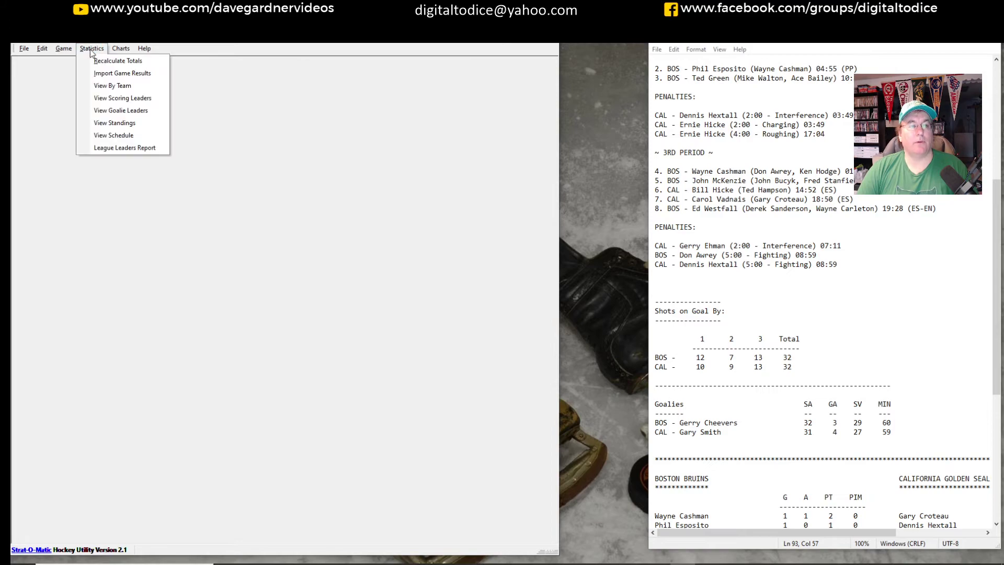
left_click(128, 124)
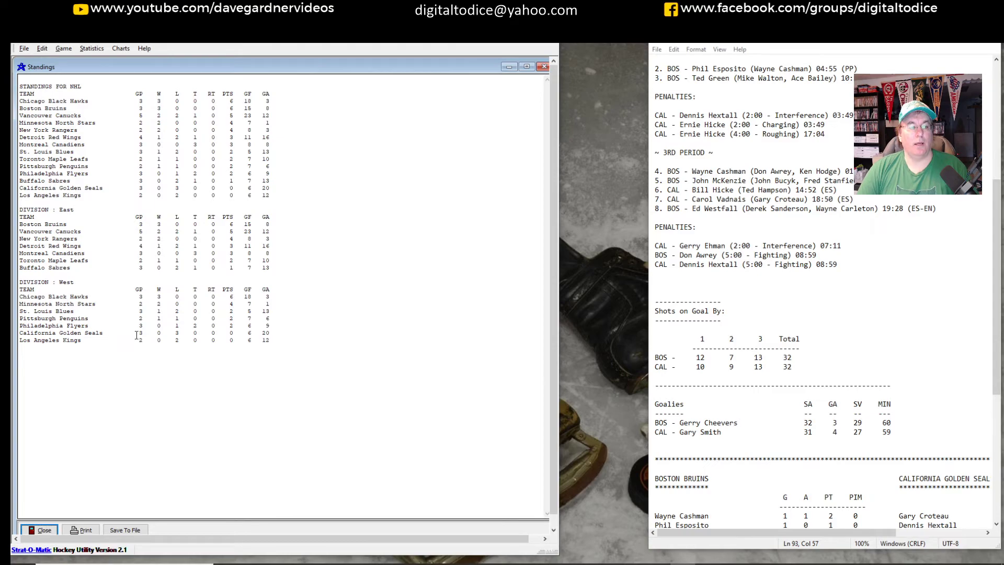
left_click(39, 530)
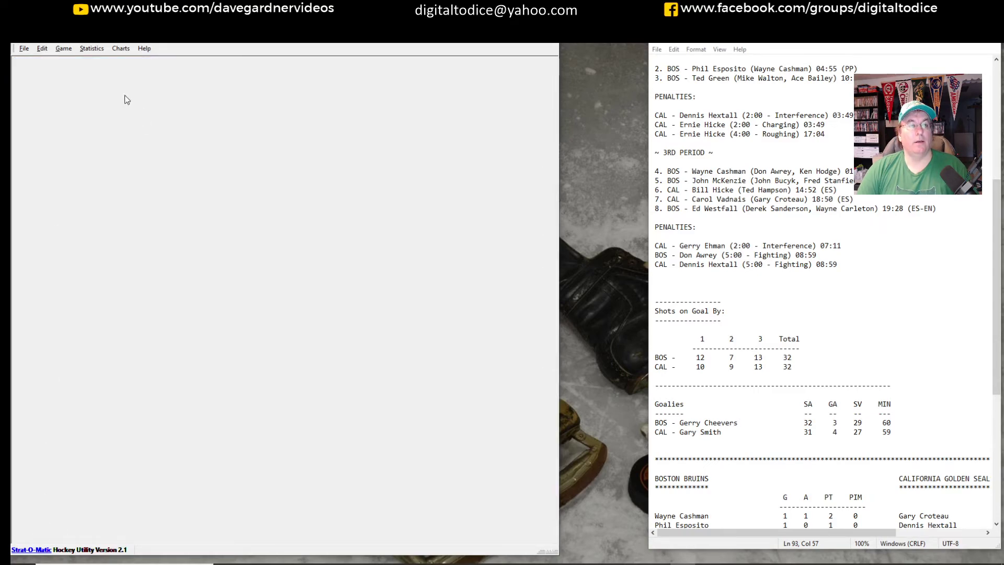
Step: View the statistics by team for the Boston Bruins, checking their games, player stats, goalie stats and team stats
left_click(92, 48)
left_click(118, 85)
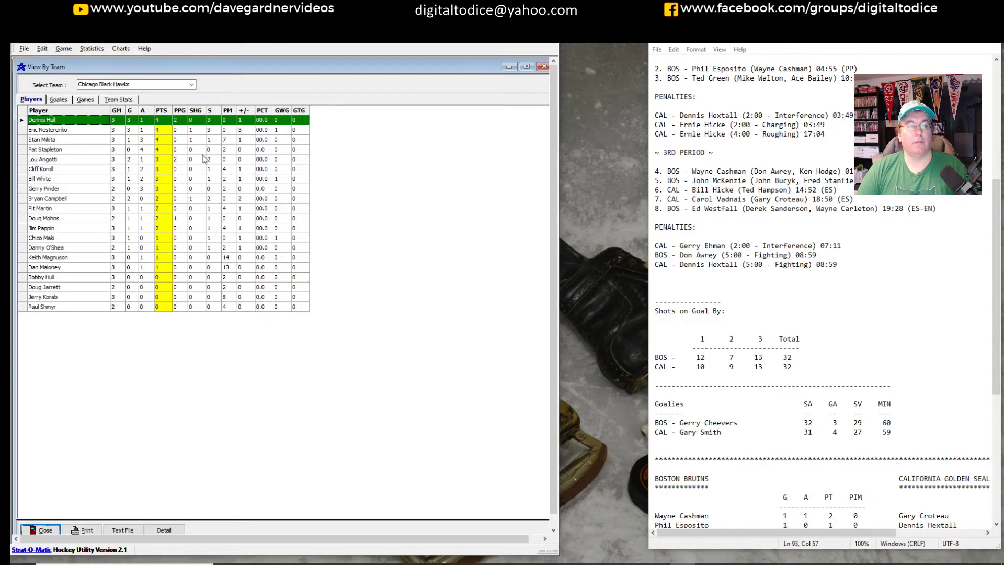
left_click(191, 85)
left_click(183, 97)
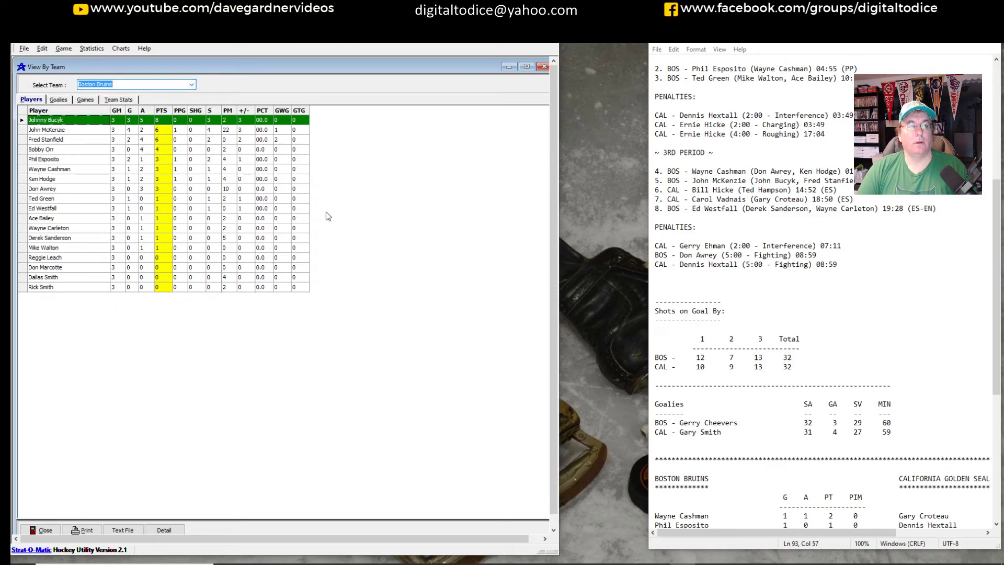
left_click(92, 99)
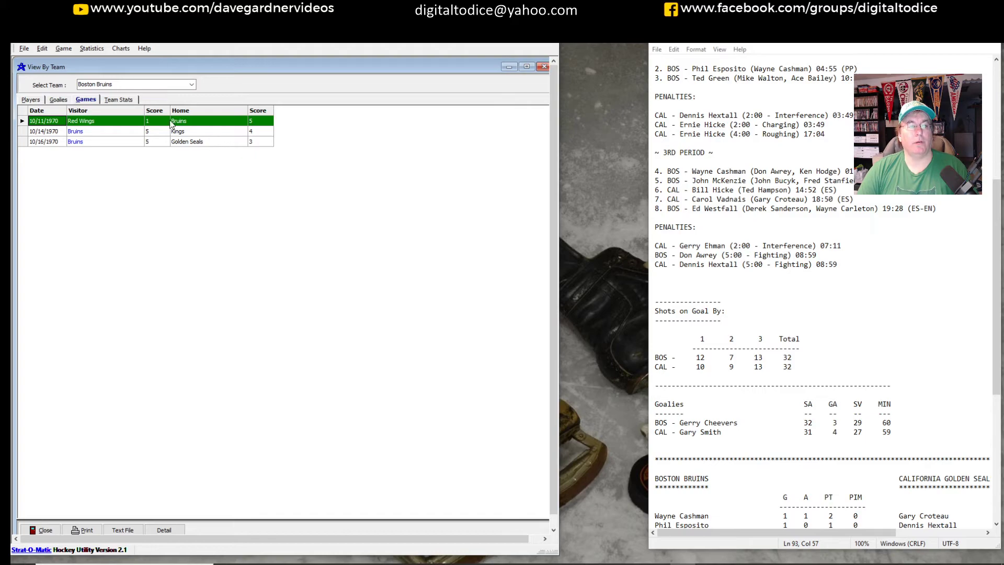
left_click(31, 100)
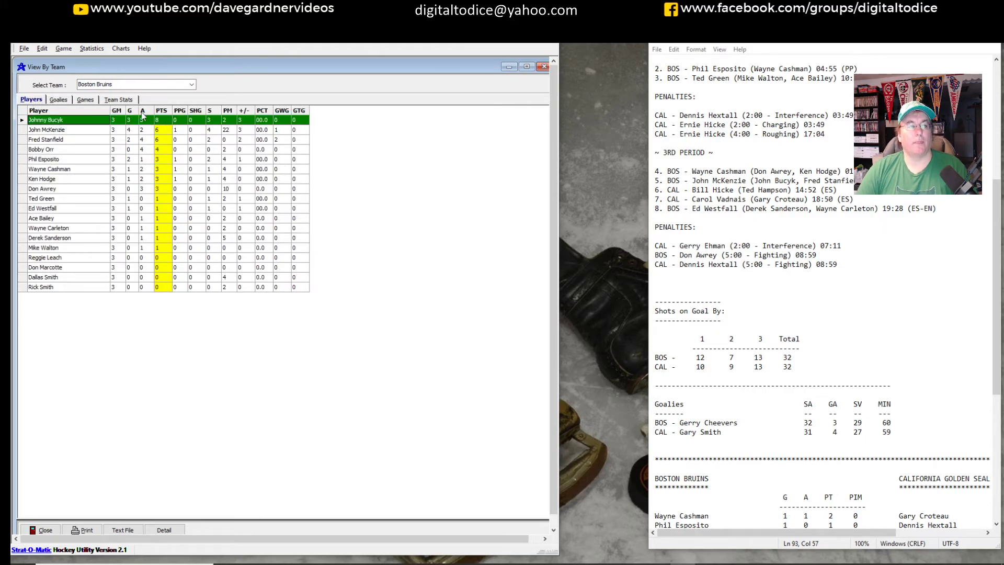
left_click(61, 101)
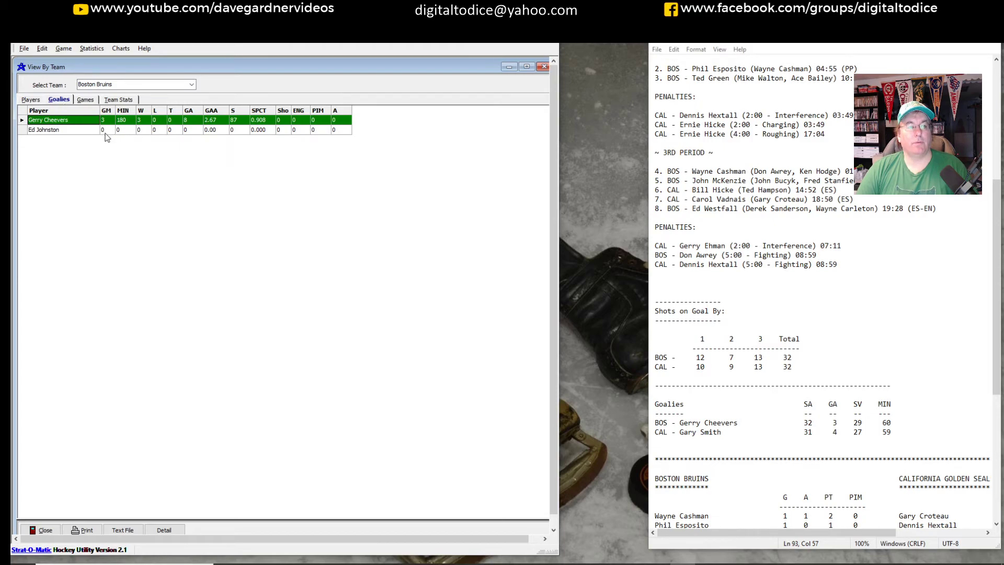
left_click(126, 101)
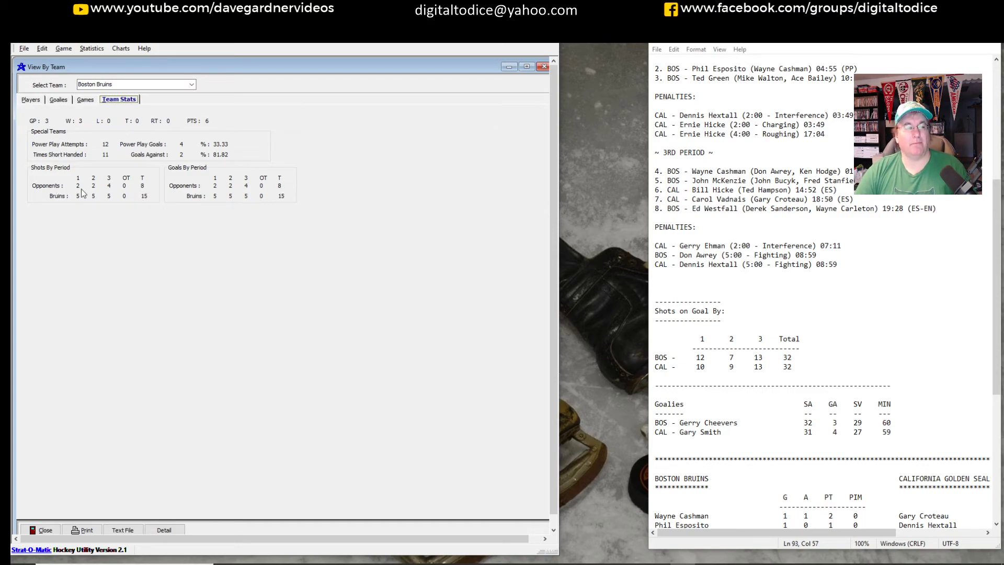
left_click(59, 100)
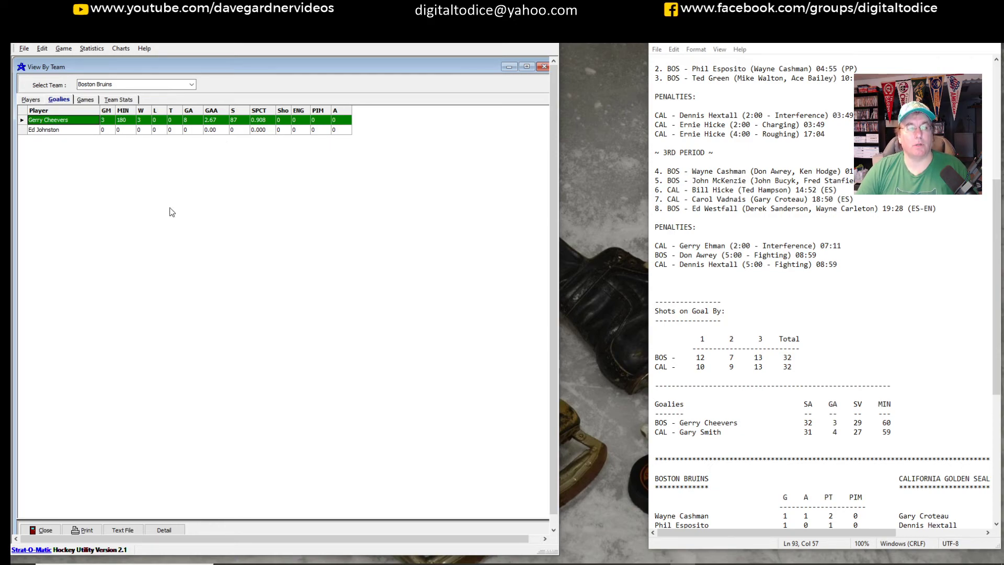
Step: Switch the team view to the California Golden Seals and check their goalies, players, game results and team stats
left_click(192, 86)
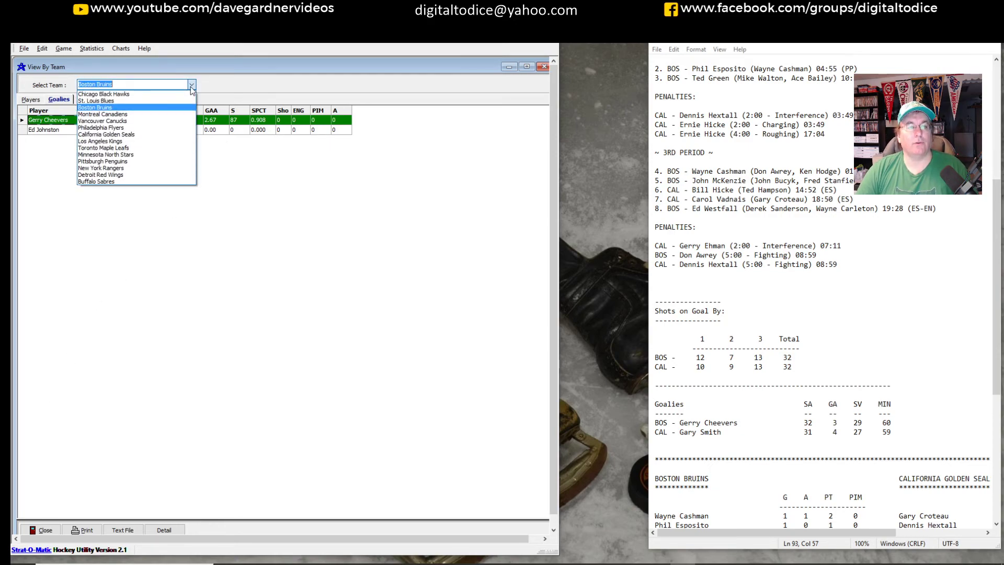
left_click(133, 134)
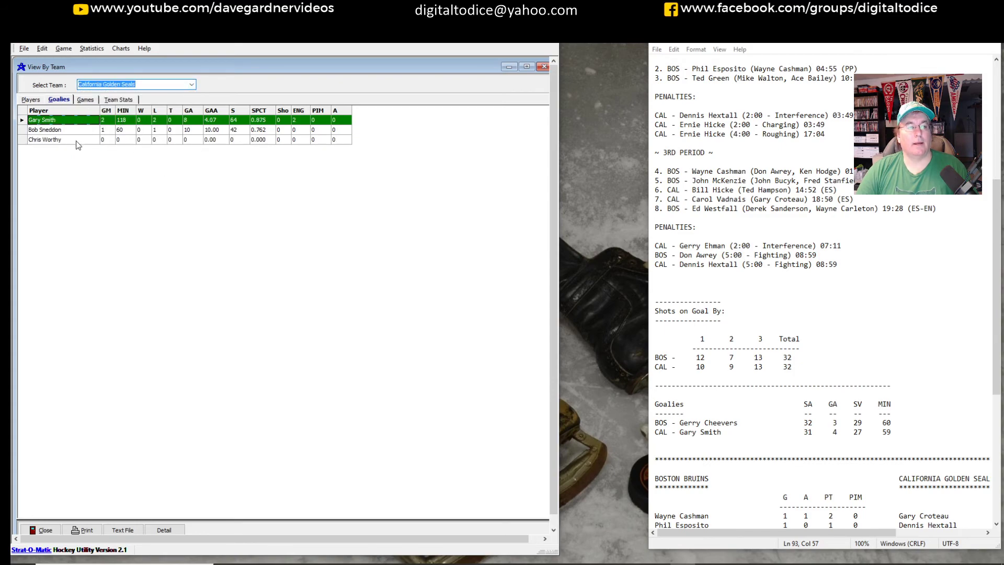
left_click(31, 100)
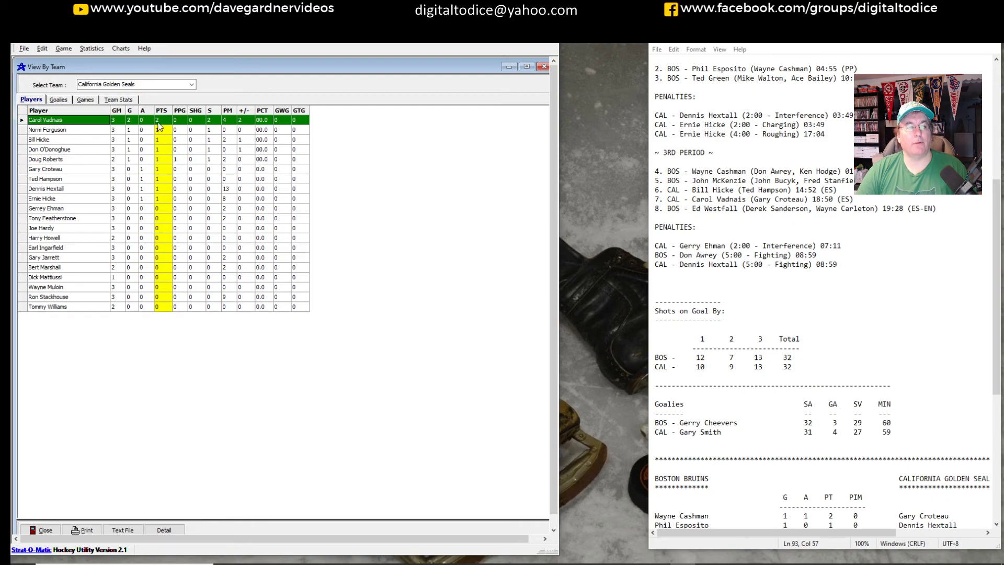
left_click(59, 100)
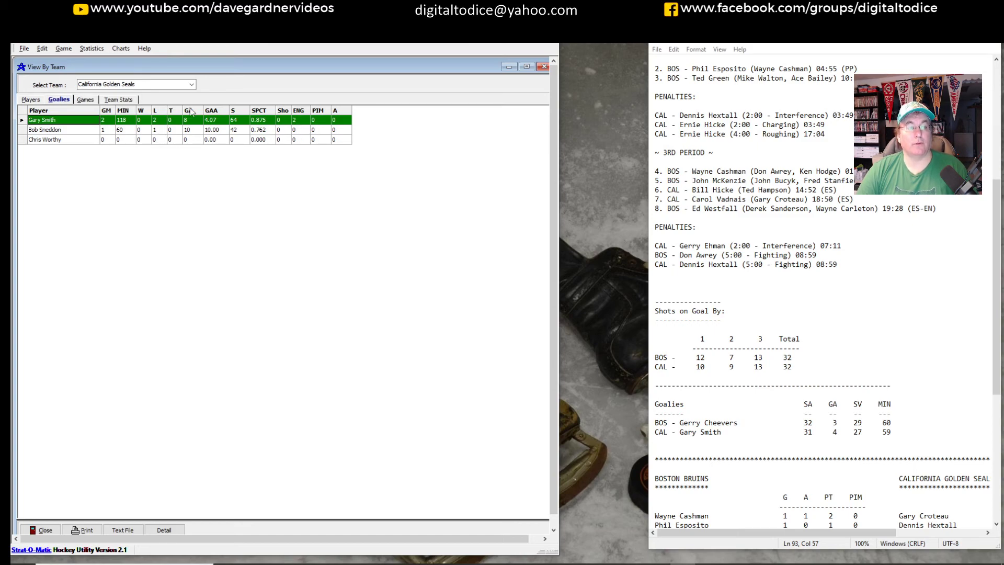
left_click(84, 99)
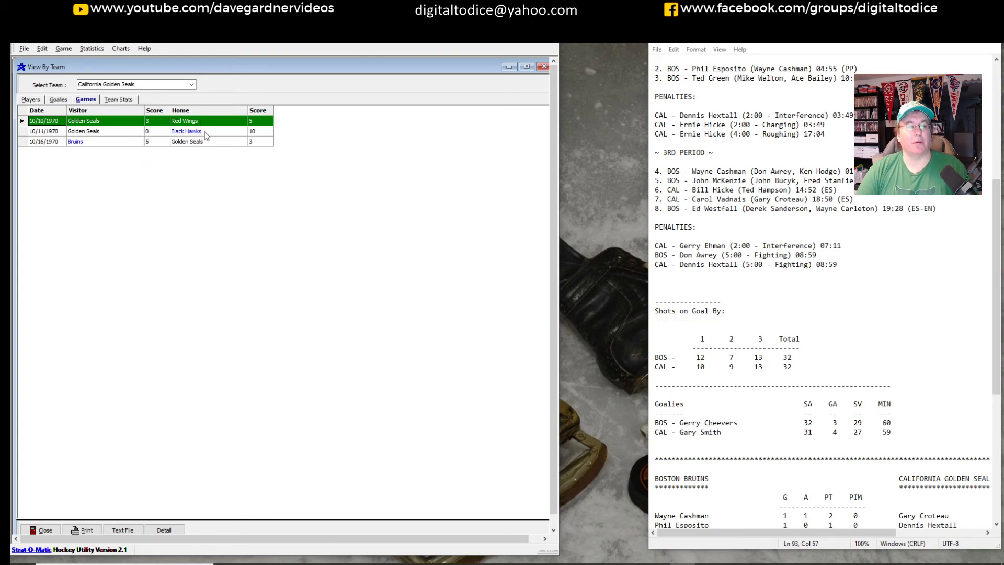
left_click(120, 100)
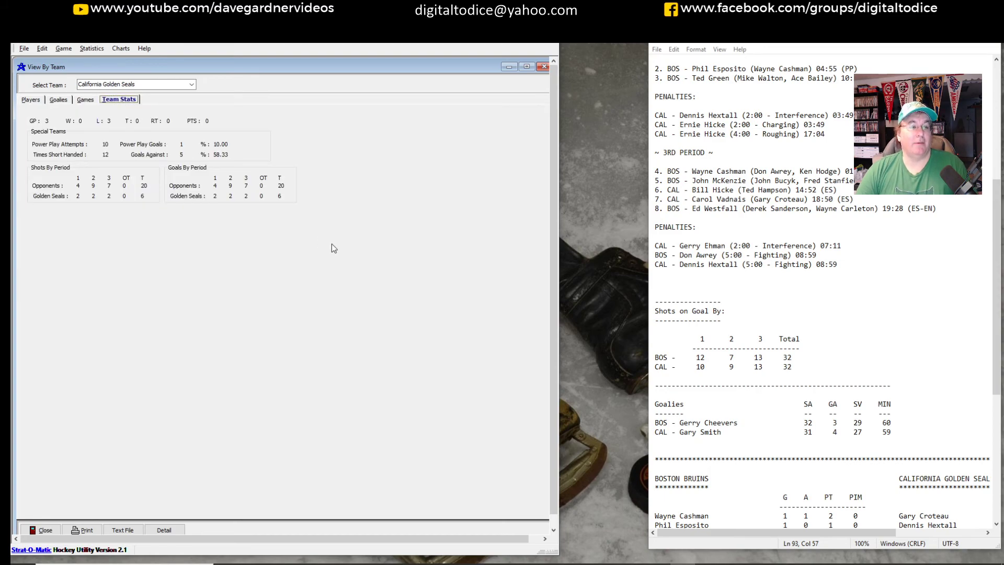